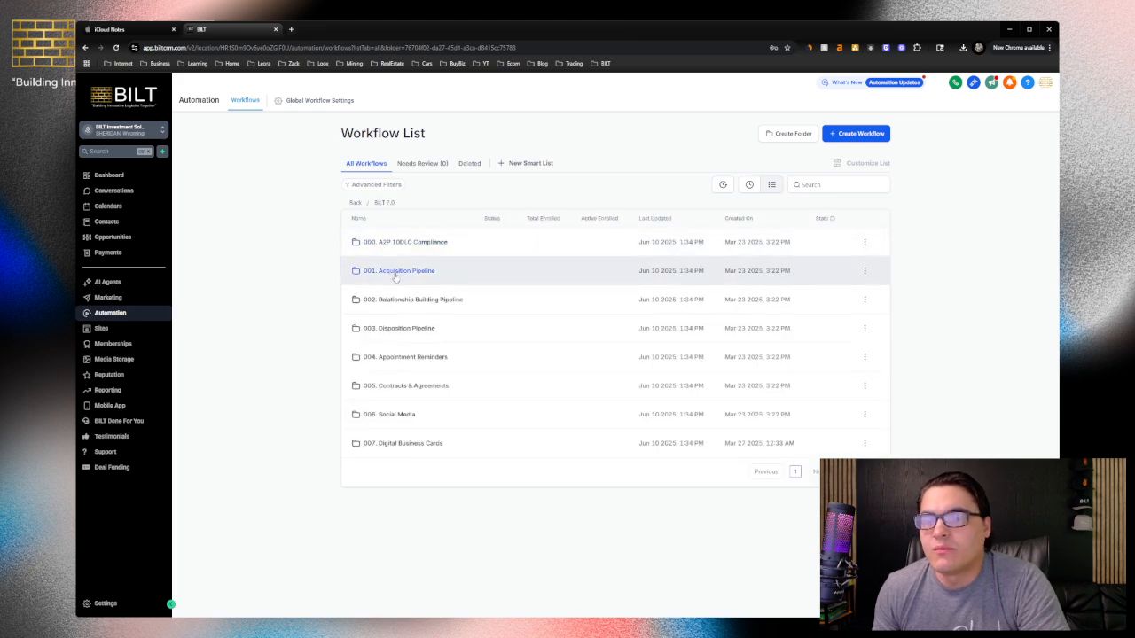
Open the "Auto: Email Cash Offer" workflow from the Initial Offers folder, inside 001. Acquisition Pipeline and 2. Offers
{"action": "left_click", "coordinate": [394, 271]}
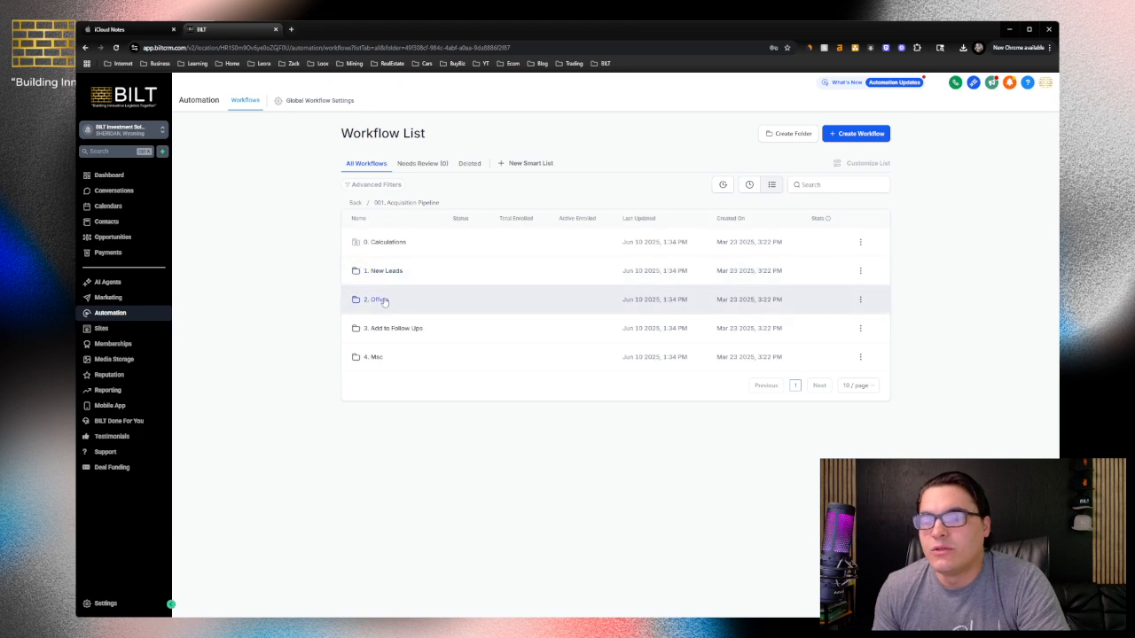
{"action": "left_click", "coordinate": [373, 301]}
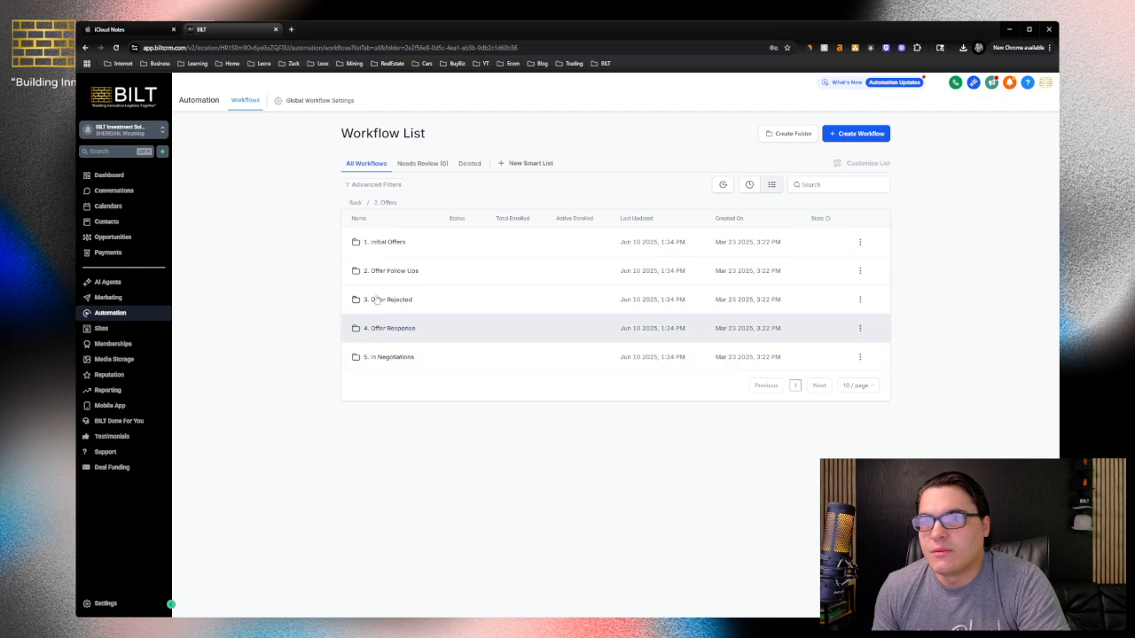
{"action": "left_click", "coordinate": [383, 242]}
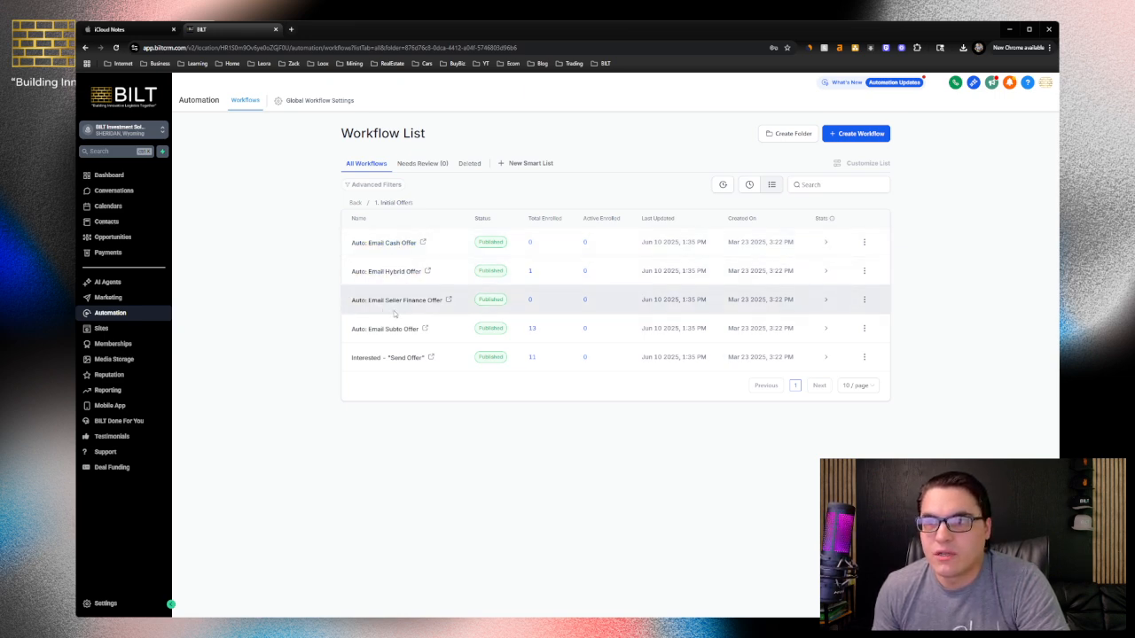
{"action": "left_click", "coordinate": [377, 243]}
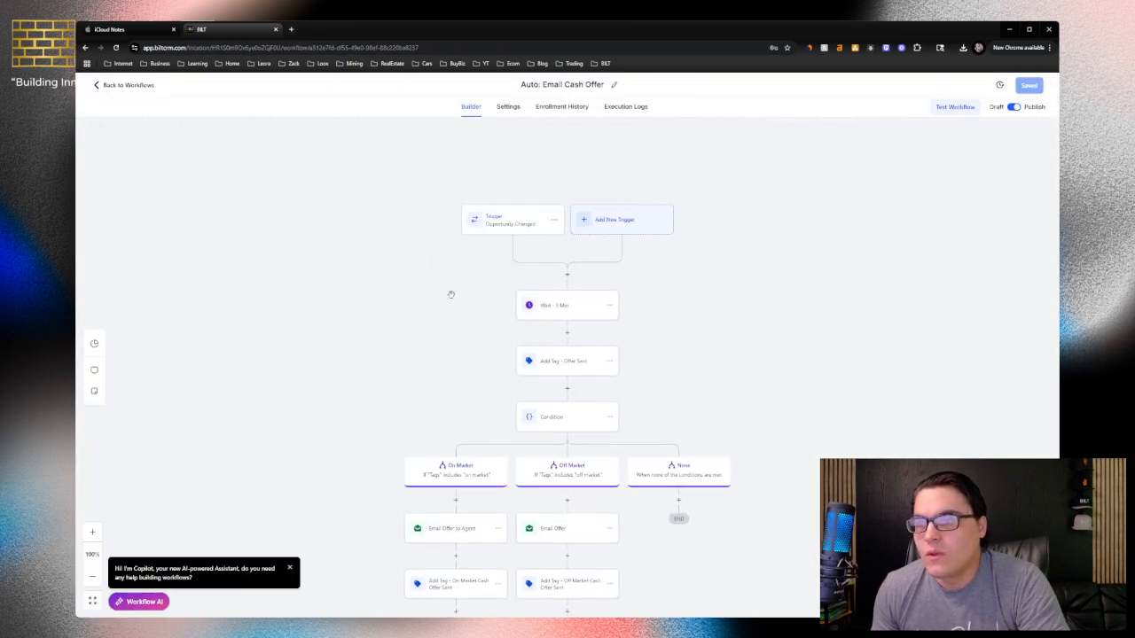
Add a Wait action right after the "Add Tag - On Market Cash Offer Sent" step
{"action": "scroll", "coordinate": [469, 302], "scroll_direction": "down", "scroll_amount": 3}
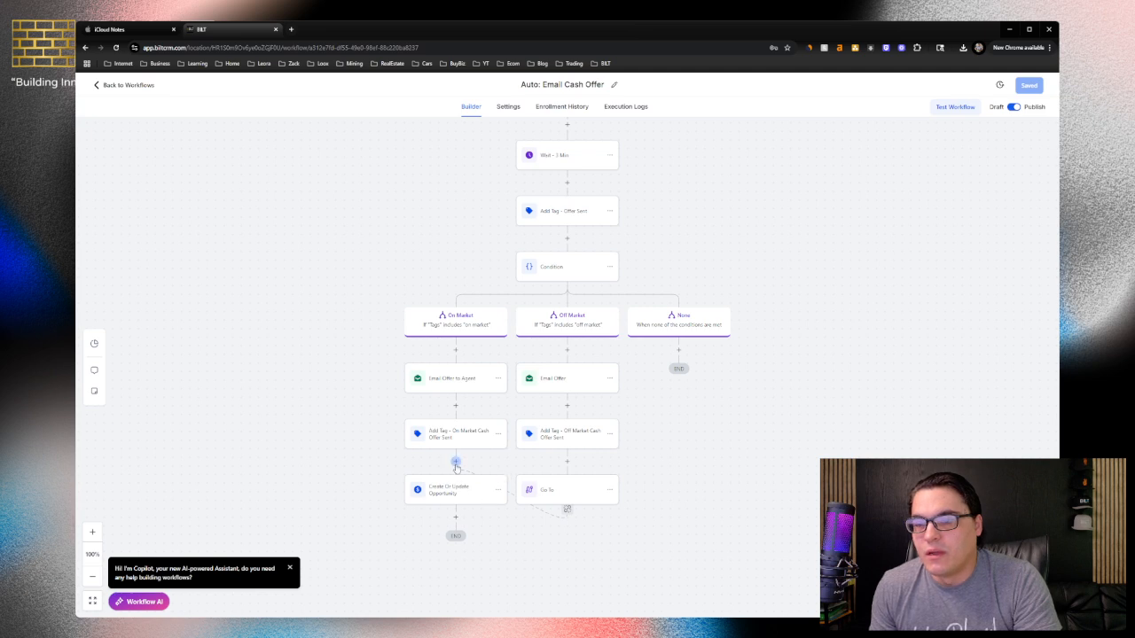
{"action": "left_click", "coordinate": [453, 463]}
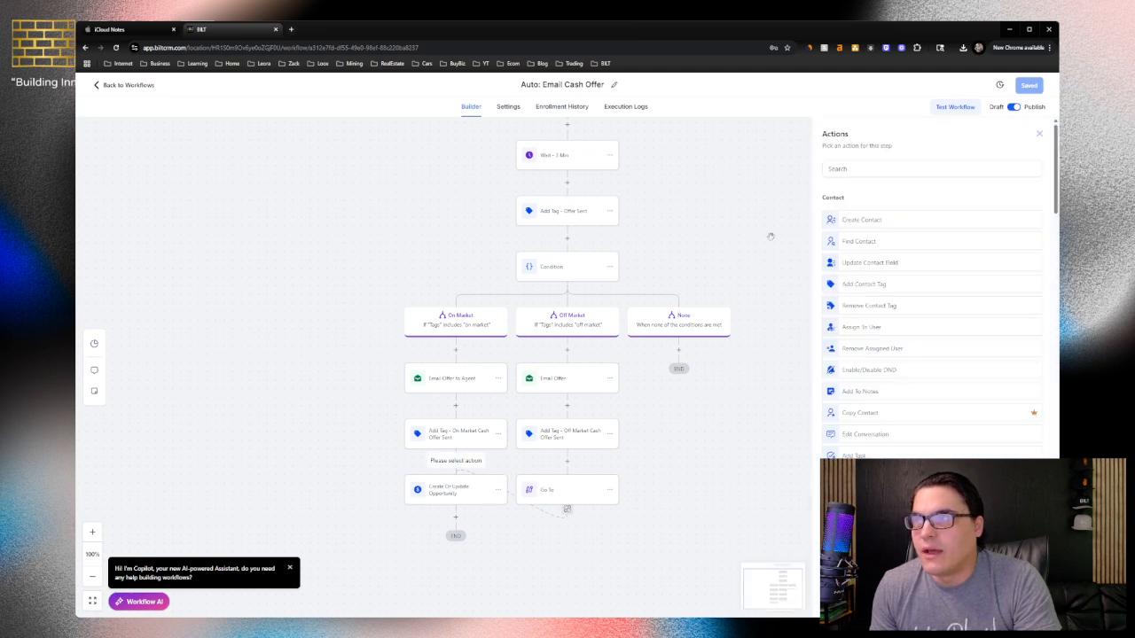
{"action": "left_click", "coordinate": [847, 172]}
{"action": "type", "text": "wa"}
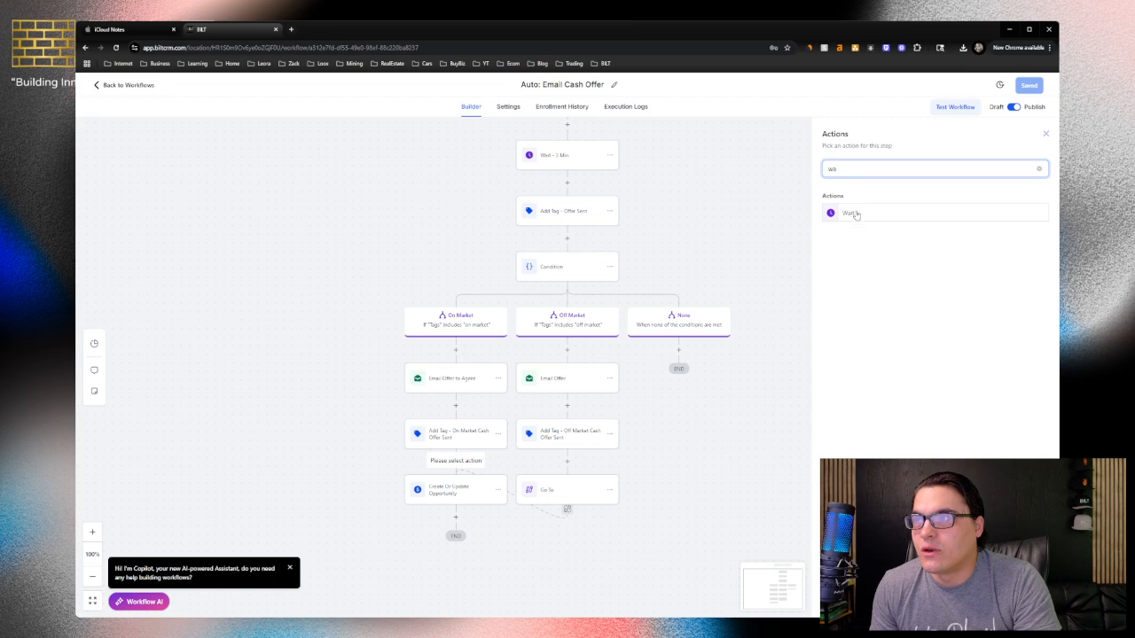
{"action": "left_click", "coordinate": [856, 214]}
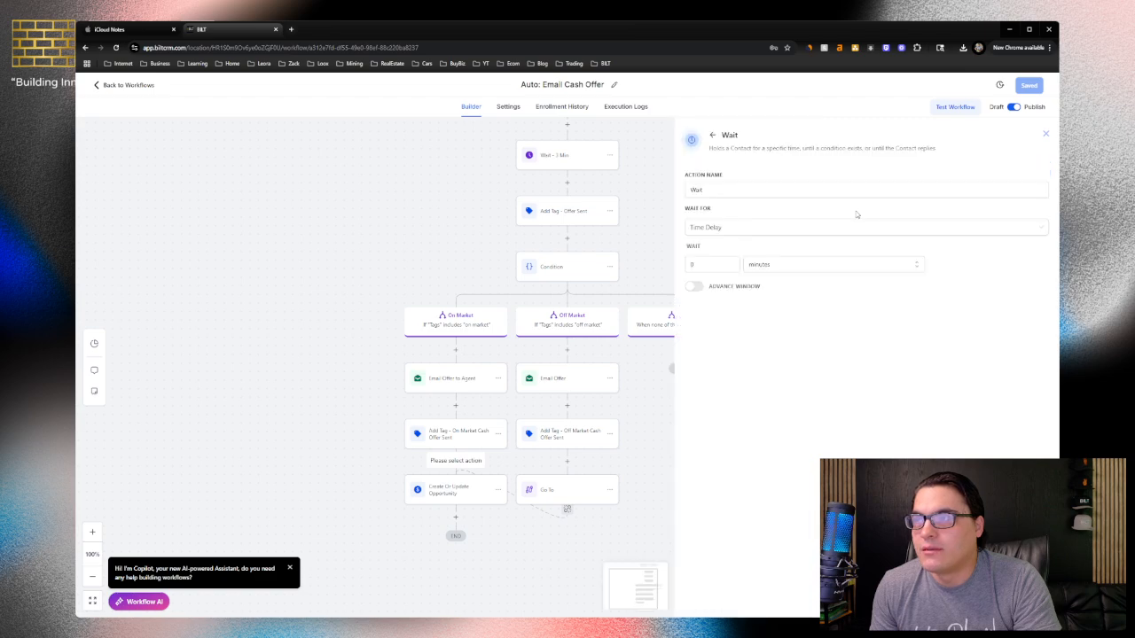
Make the Wait action wait for a Contact Reply to the "Email Offer to Agent" step
{"action": "left_click", "coordinate": [707, 230]}
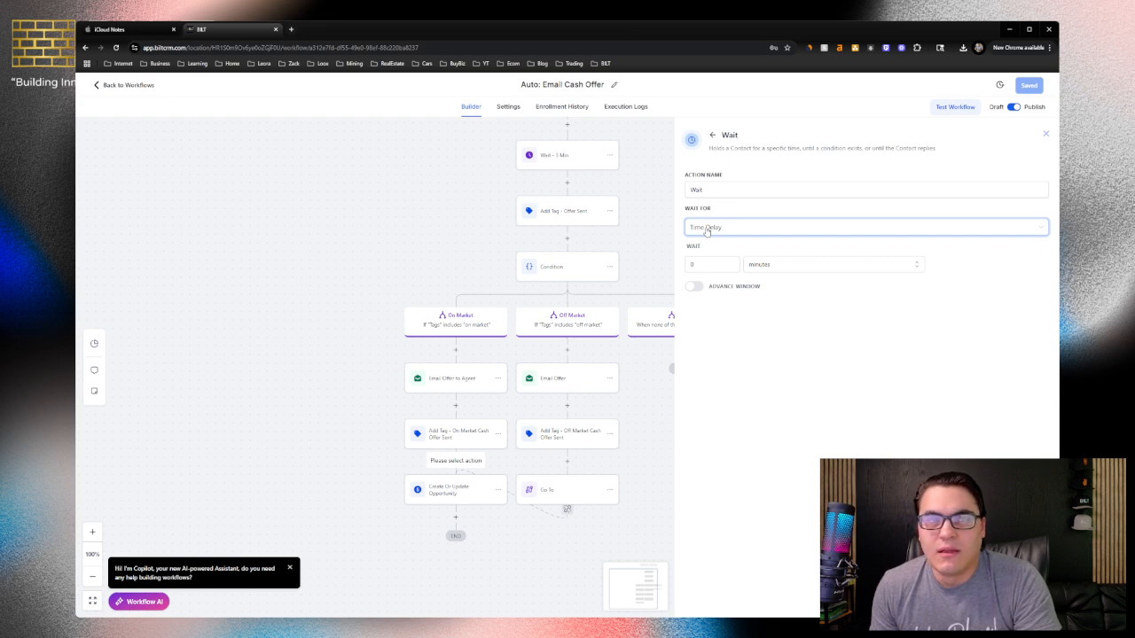
{"action": "left_click", "coordinate": [706, 229]}
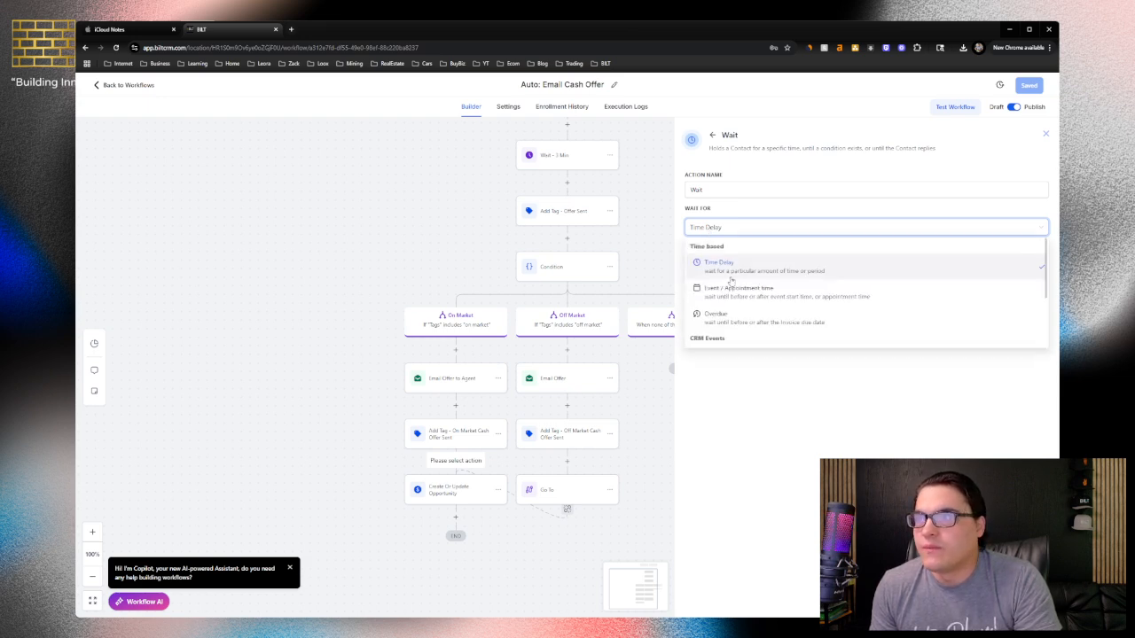
{"action": "scroll", "coordinate": [732, 282], "scroll_direction": "down", "scroll_amount": 2}
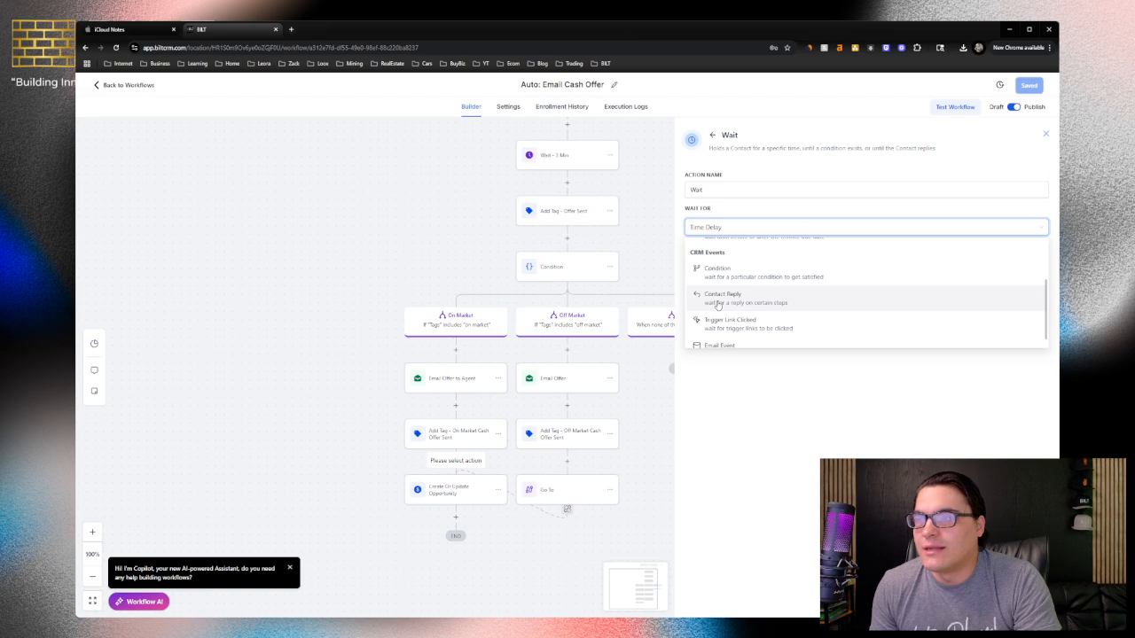
{"action": "left_click", "coordinate": [718, 301]}
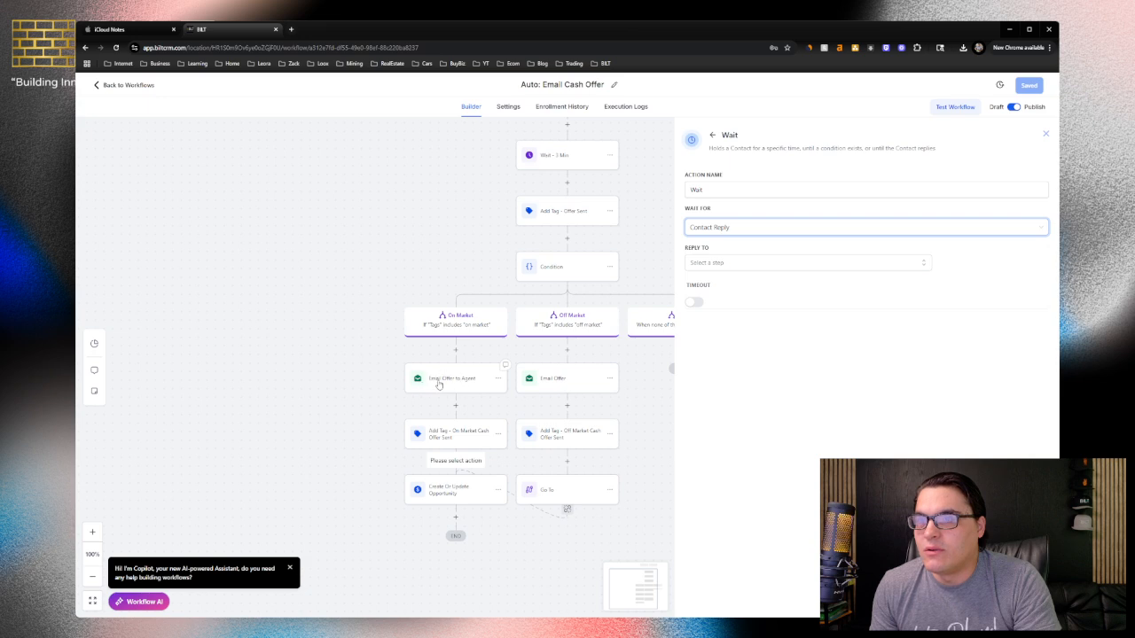
{"action": "left_click", "coordinate": [716, 264]}
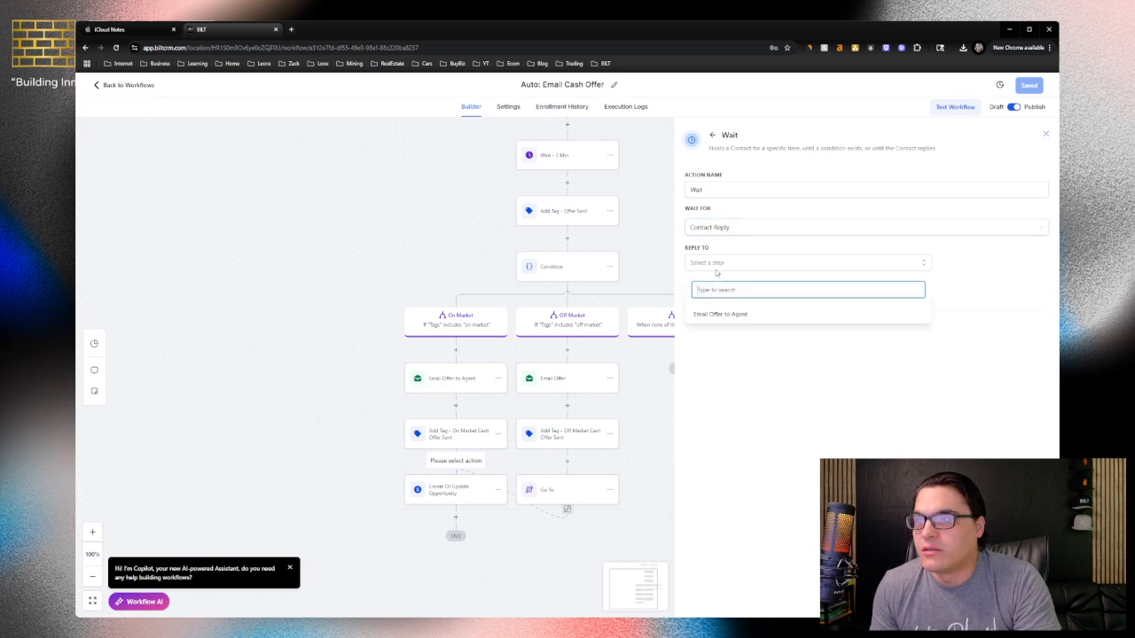
{"action": "left_click", "coordinate": [716, 315]}
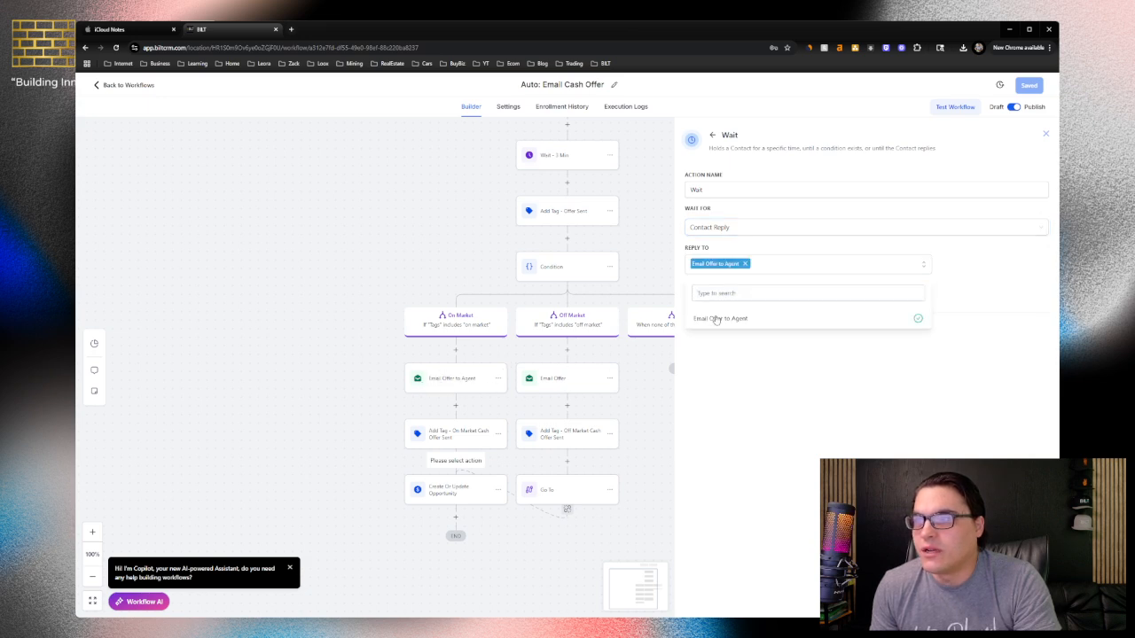
{"action": "left_click", "coordinate": [730, 363]}
Enable the Wait action's timeout, set it to 1 day and save the action
{"action": "left_click", "coordinate": [696, 306]}
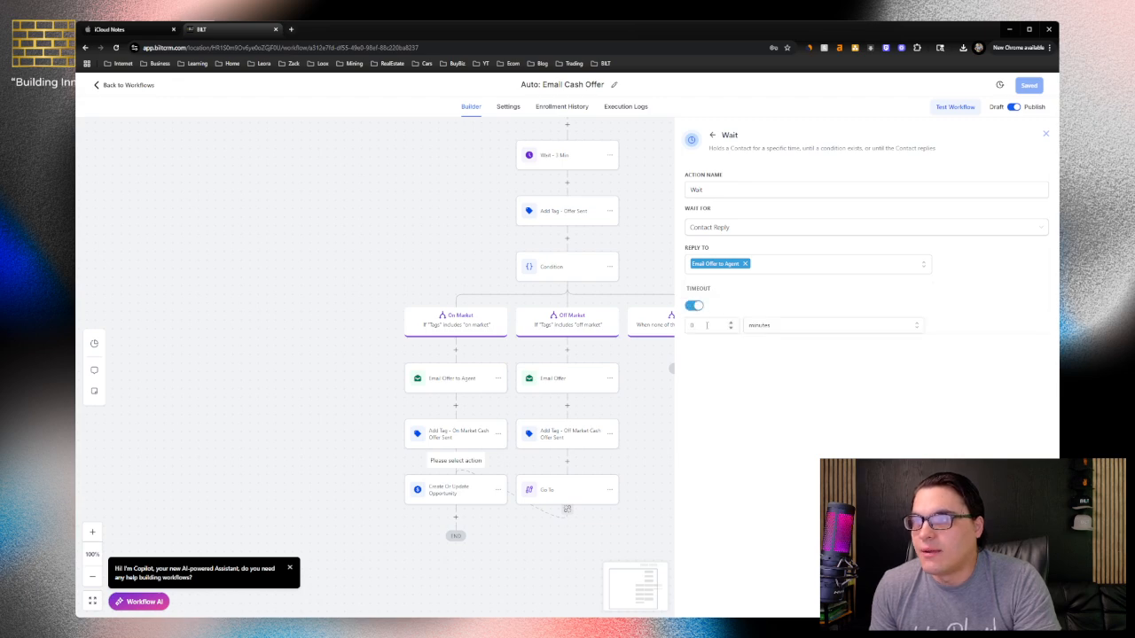
{"action": "left_click", "coordinate": [779, 326]}
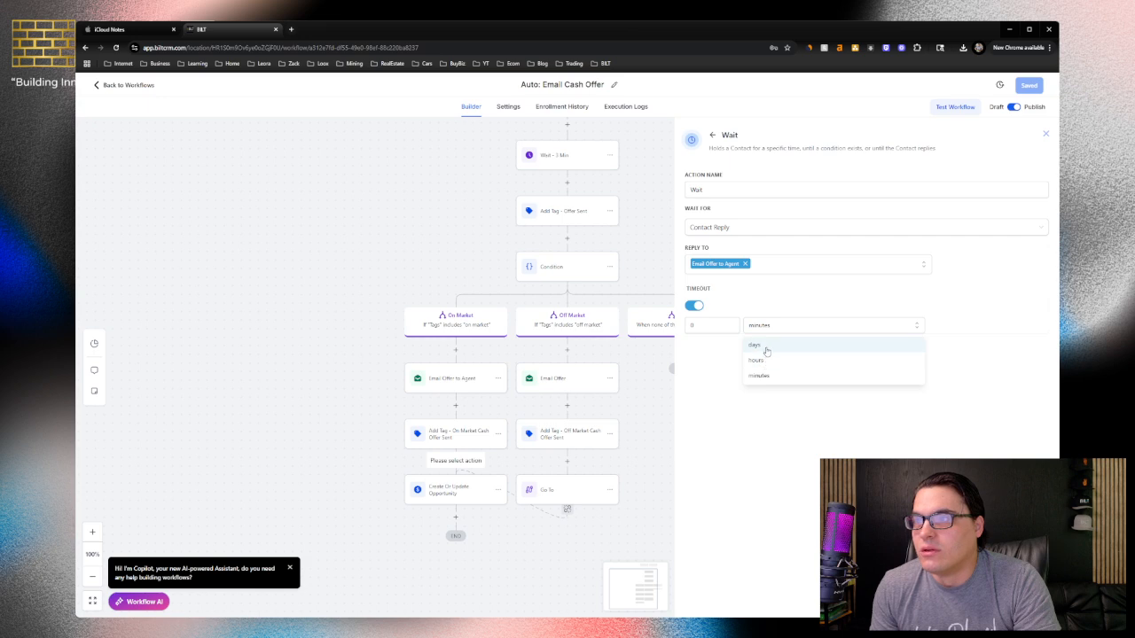
{"action": "left_click", "coordinate": [766, 346]}
{"action": "left_click", "coordinate": [706, 327]}
{"action": "type", "text": "1"}
{"action": "left_click", "coordinate": [719, 353]}
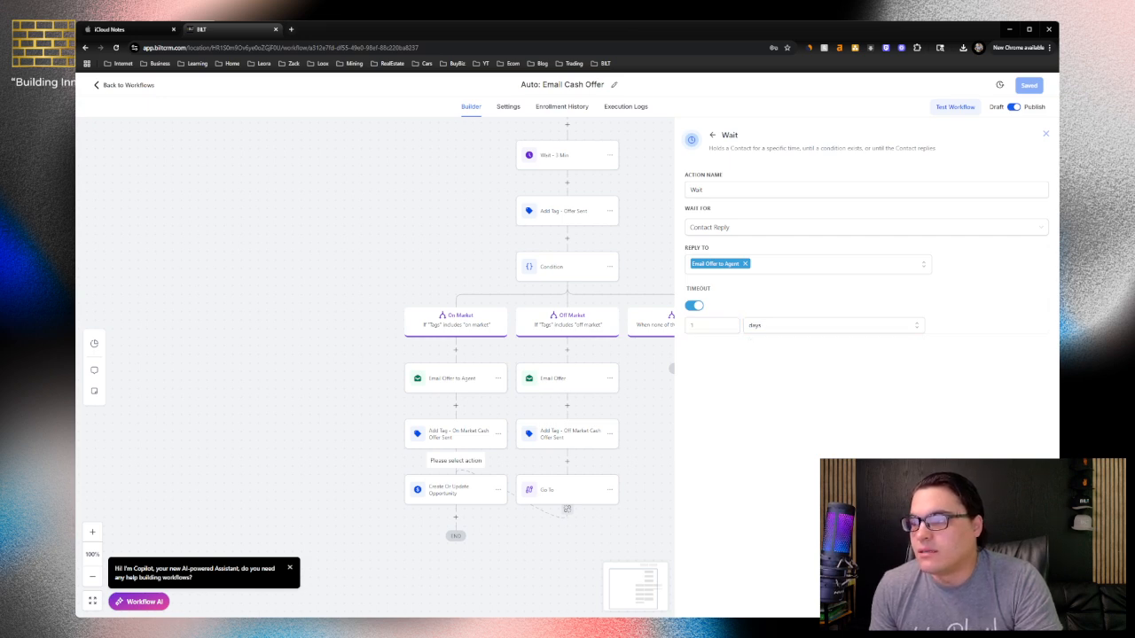
{"action": "left_click", "coordinate": [1019, 602]}
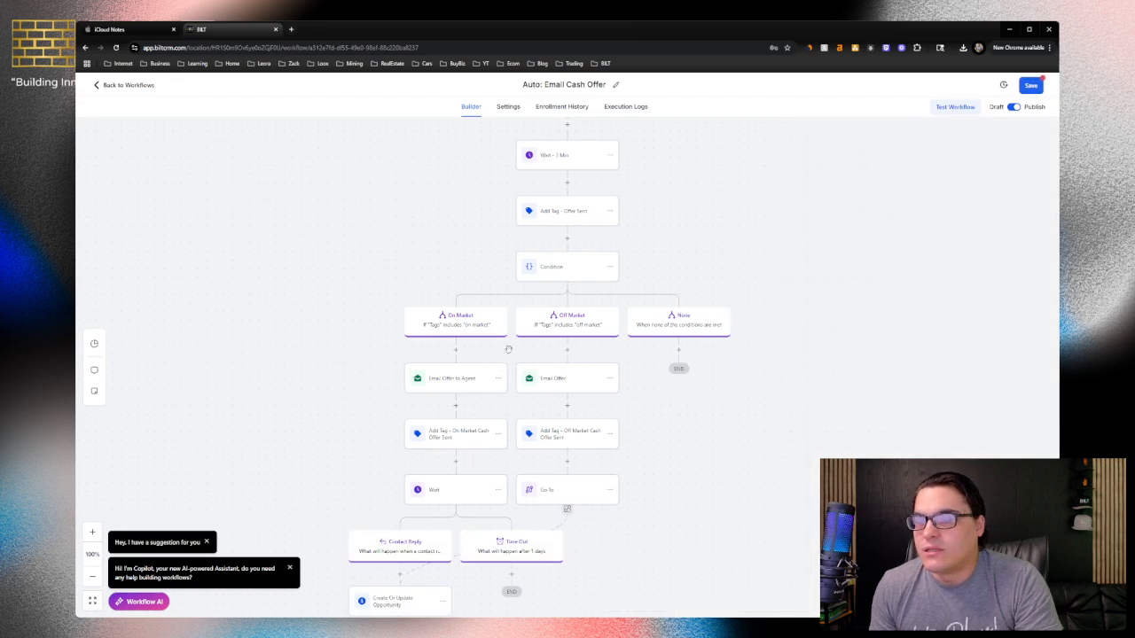
Move the Create Or Update Opportunity action from the Contact Reply branch to the Time Out branch
{"action": "scroll", "coordinate": [467, 379], "scroll_direction": "down", "scroll_amount": 2}
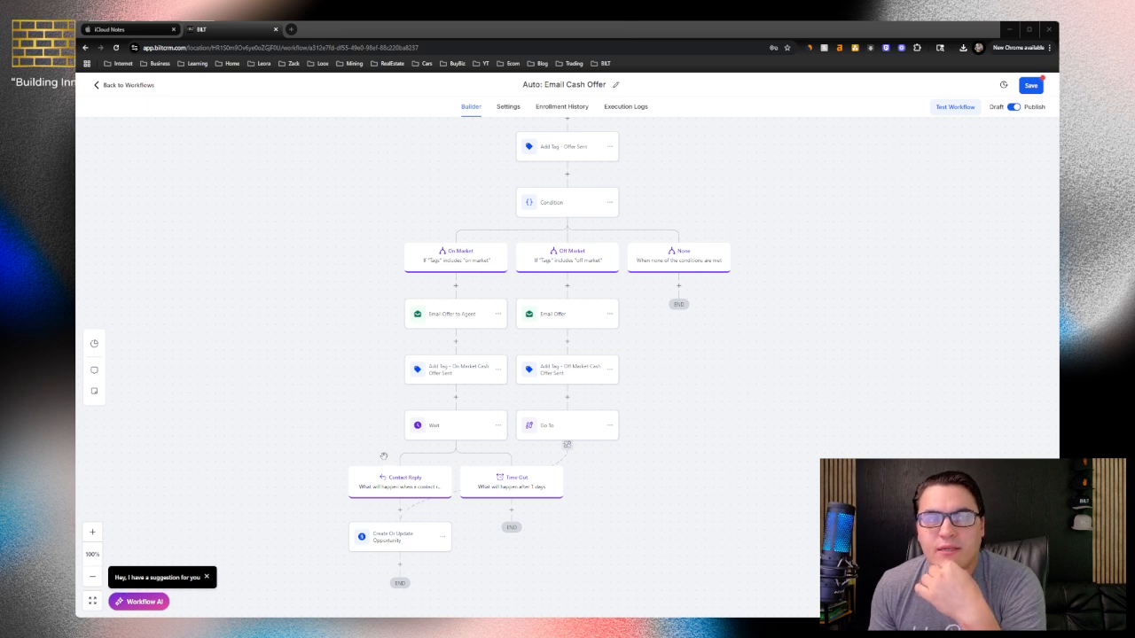
{"action": "left_click", "coordinate": [444, 540]}
{"action": "mouse_move", "coordinate": [469, 587]}
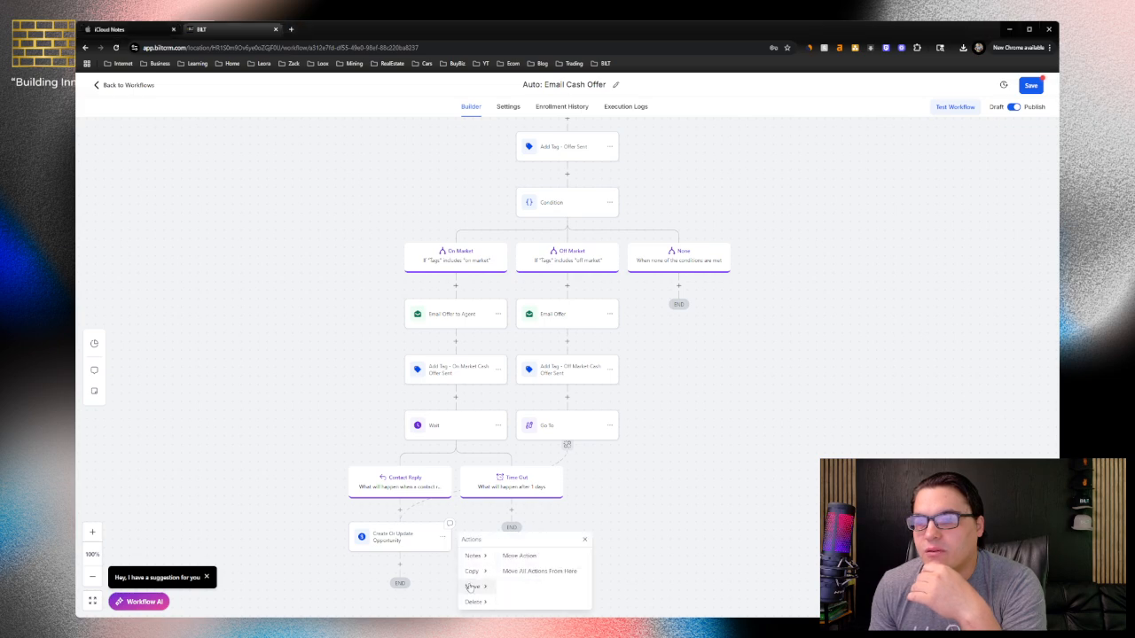
{"action": "left_click", "coordinate": [506, 561]}
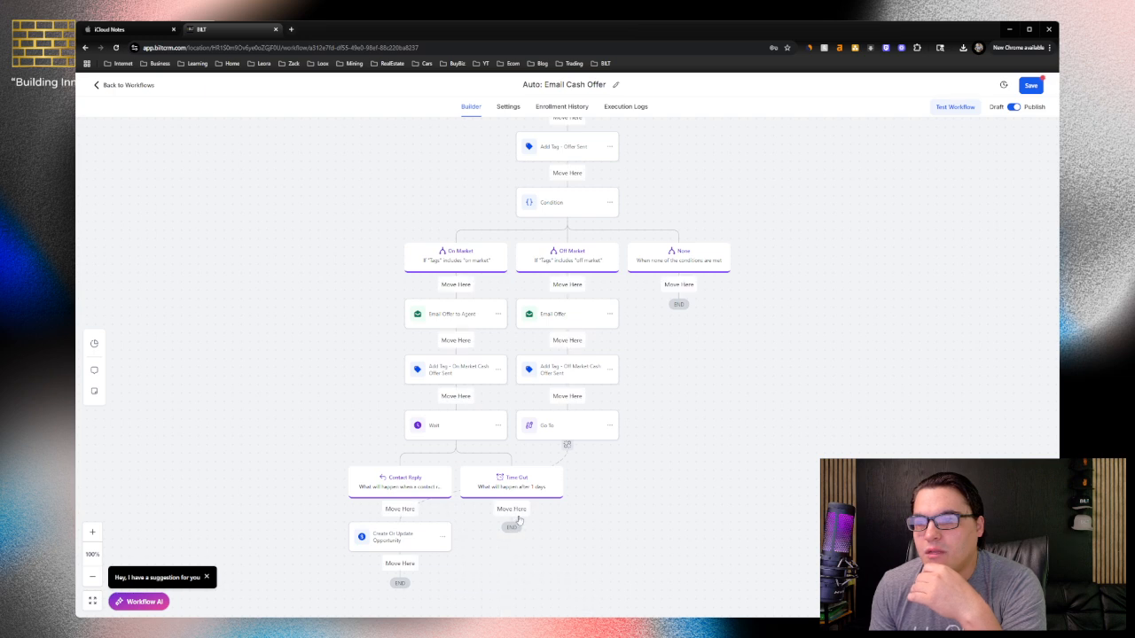
{"action": "left_click", "coordinate": [517, 519]}
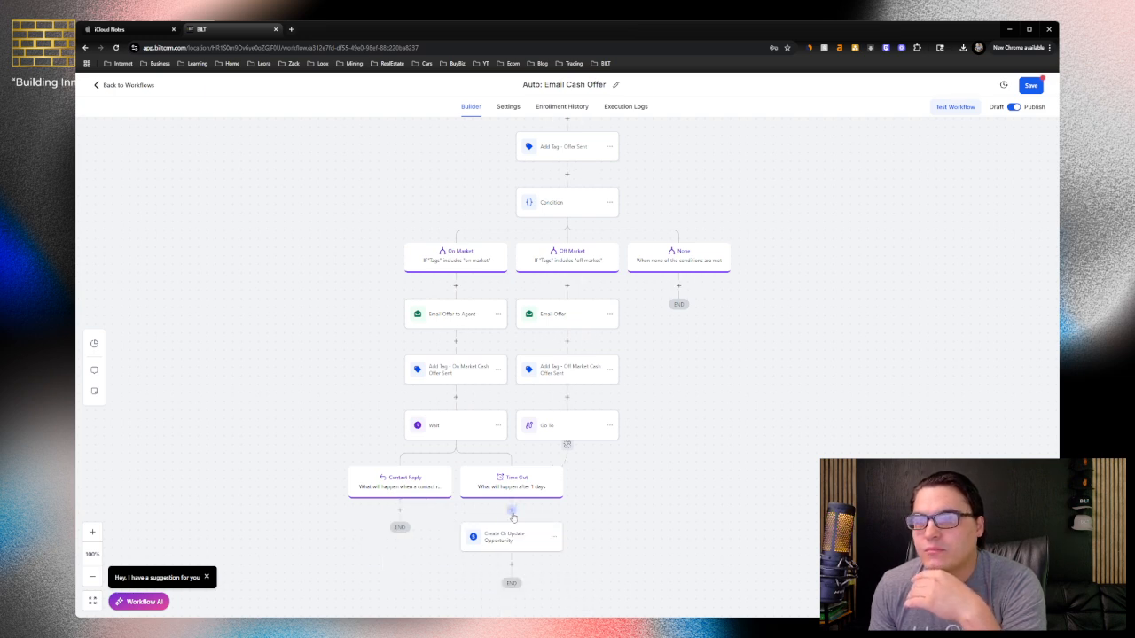
Insert an SMS action in the Time Out branch, before Create Or Update Opportunity
{"action": "left_click", "coordinate": [512, 512]}
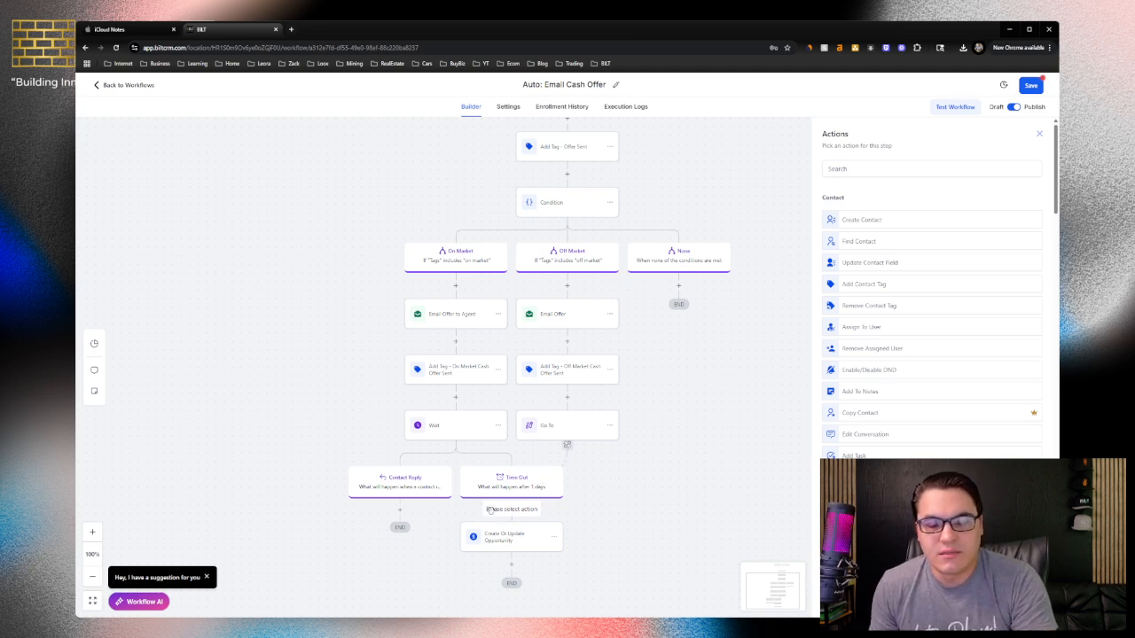
{"action": "left_click", "coordinate": [878, 169]}
{"action": "type", "text": "sms"}
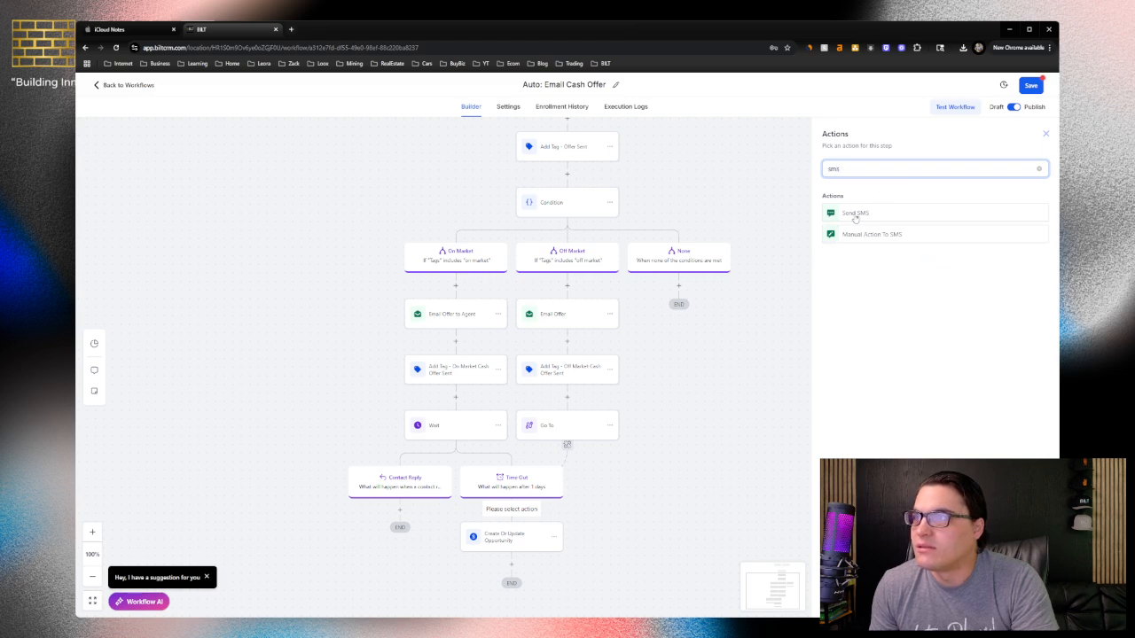
{"action": "left_click", "coordinate": [855, 213]}
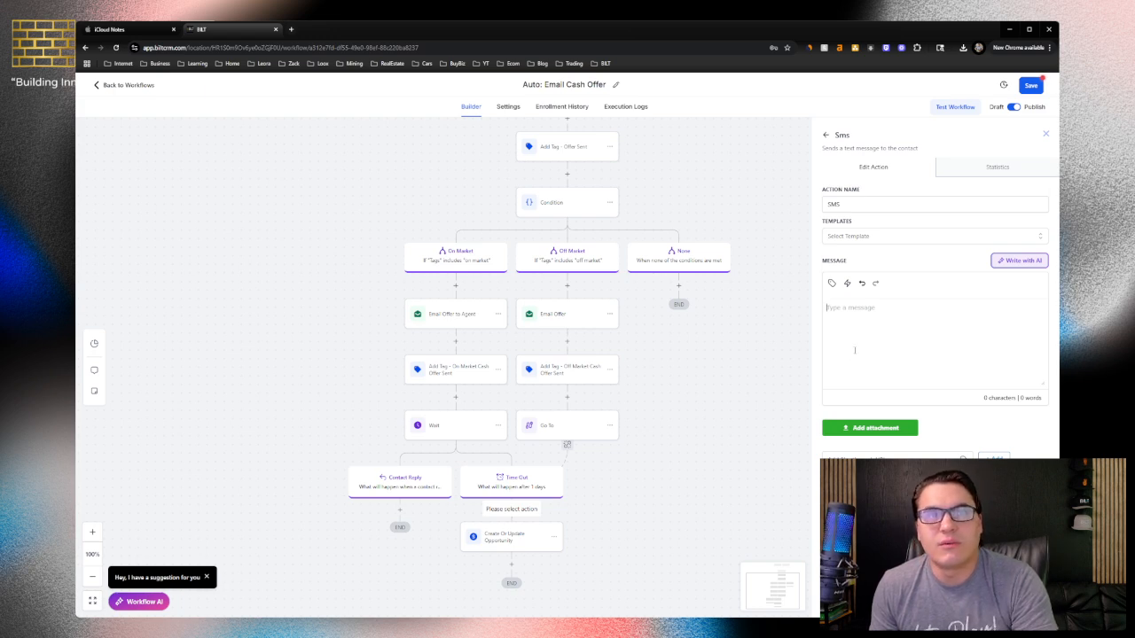
Begin the SMS message with "Hey" followed by the contact's first name custom value
{"action": "type", "text": "H"}
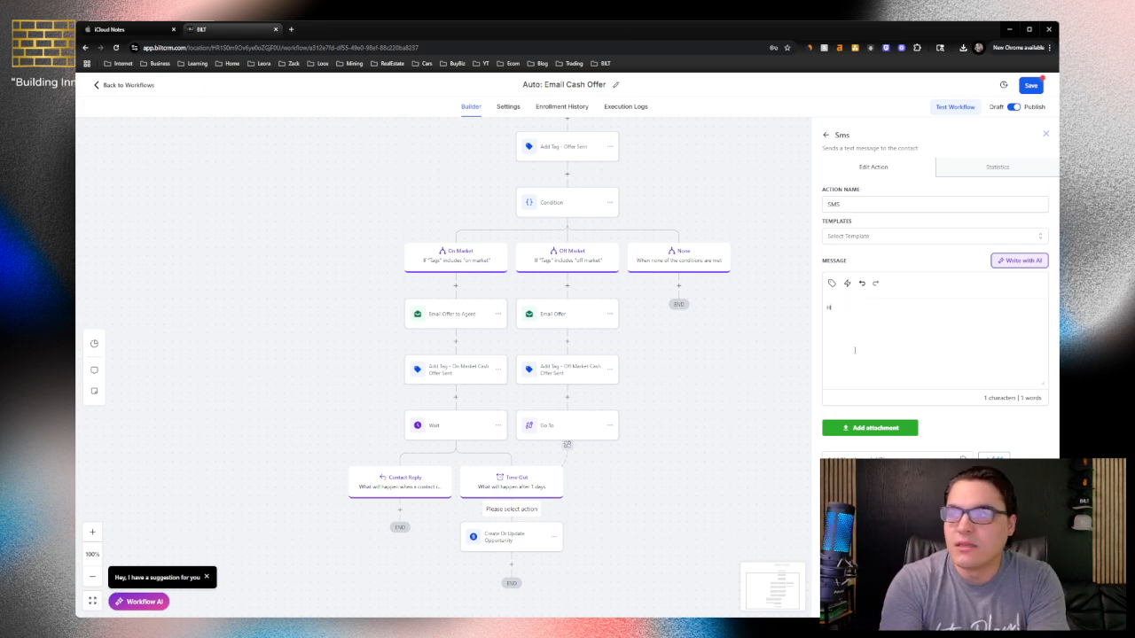
{"action": "type", "text": "ey"}
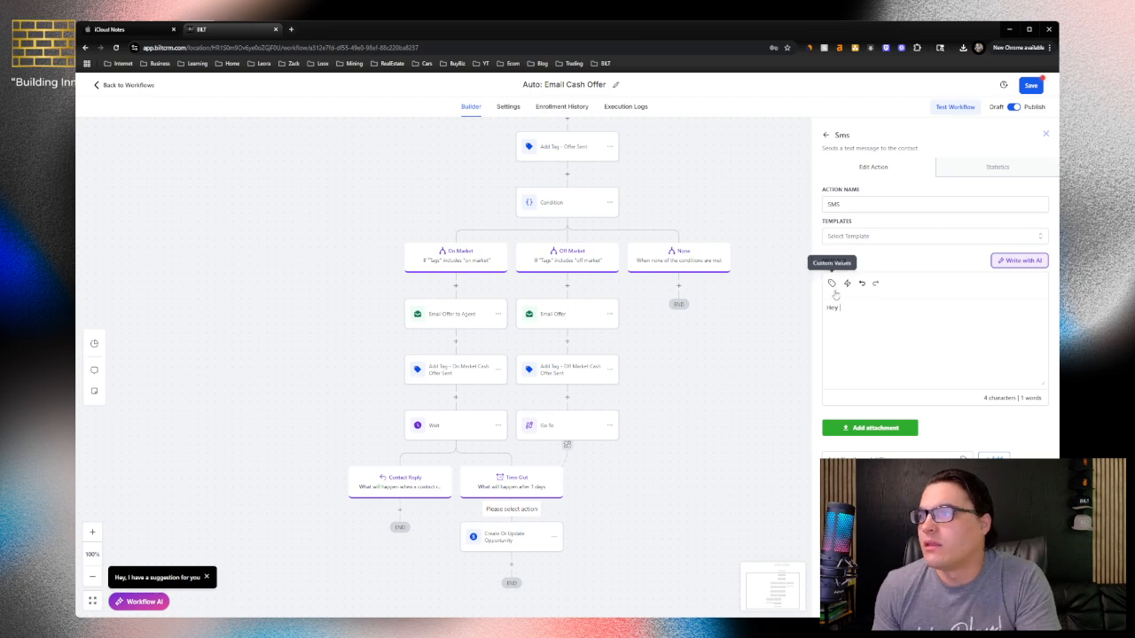
{"action": "left_click", "coordinate": [832, 283]}
{"action": "left_click", "coordinate": [800, 330]}
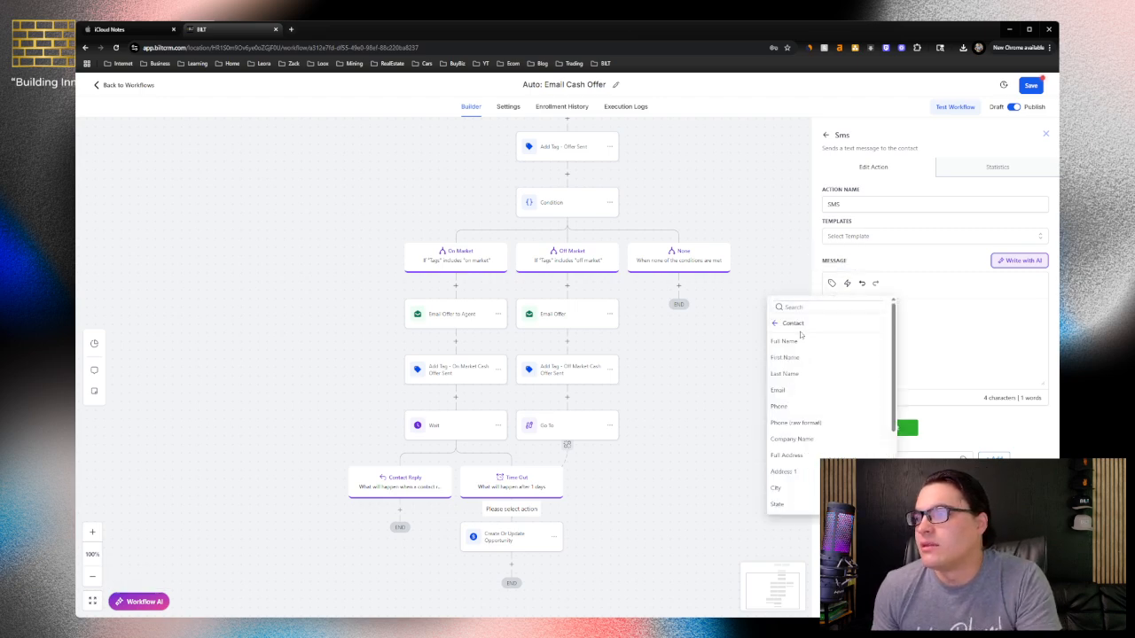
{"action": "left_click", "coordinate": [787, 360]}
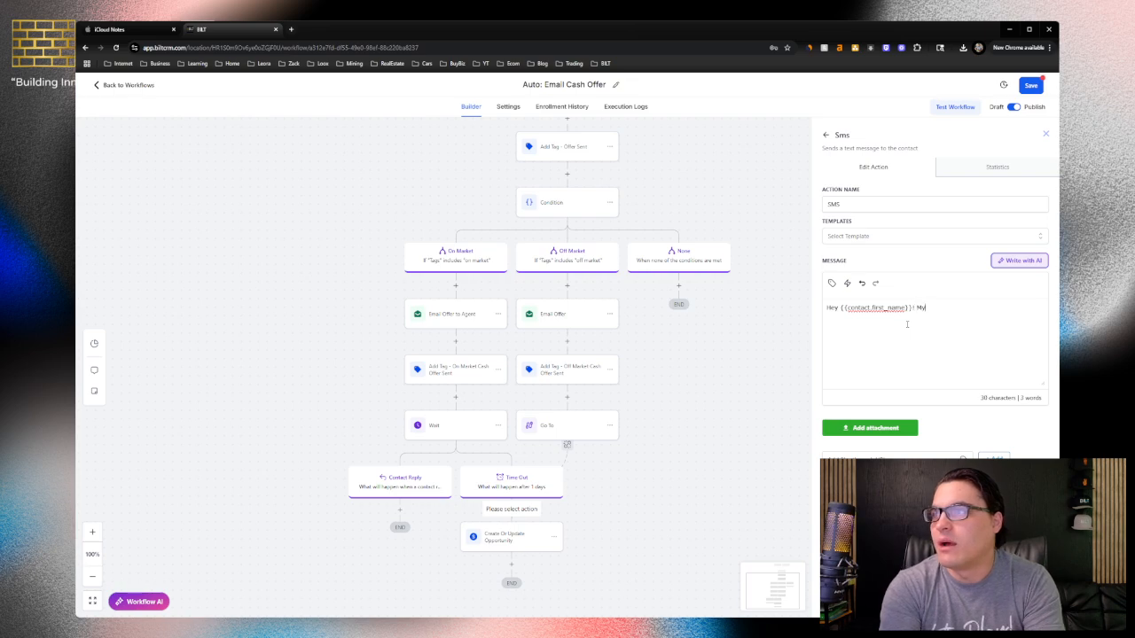
Continue the SMS message with "! My name is" followed by the user's first name custom value
{"action": "type", "text": "! My name is"}
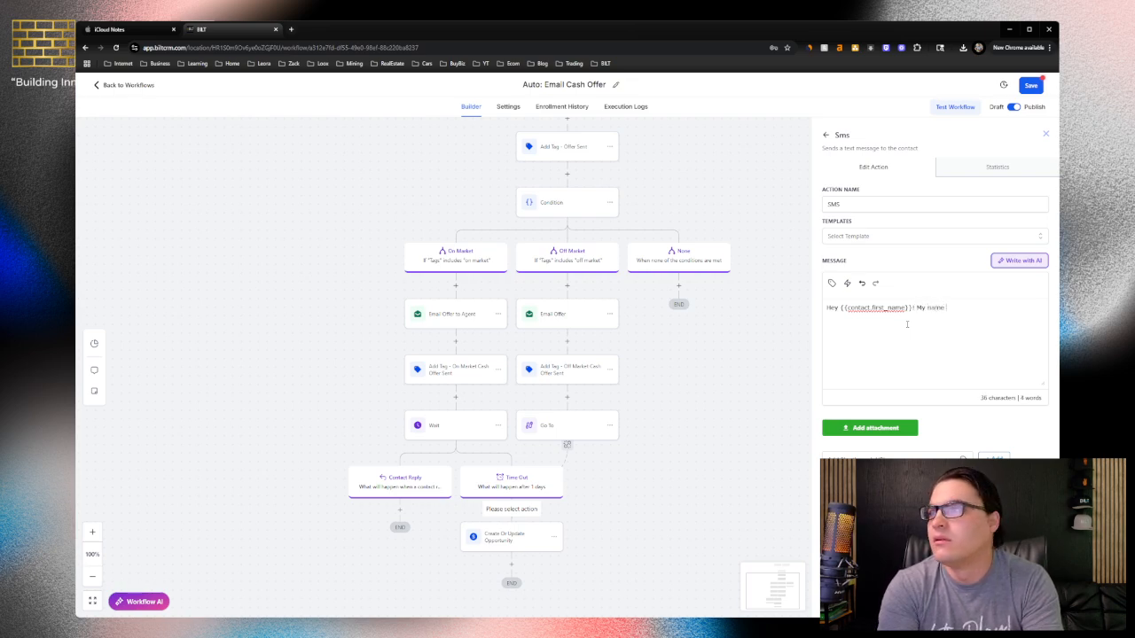
{"action": "left_click", "coordinate": [832, 283]}
{"action": "left_click", "coordinate": [776, 324]}
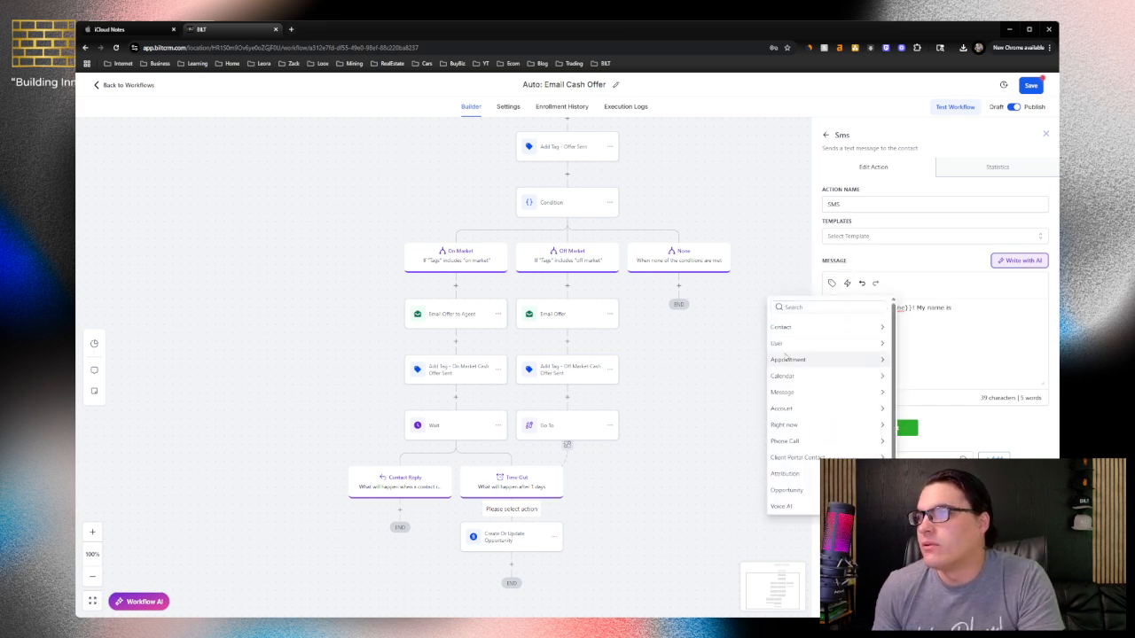
{"action": "left_click", "coordinate": [785, 342]}
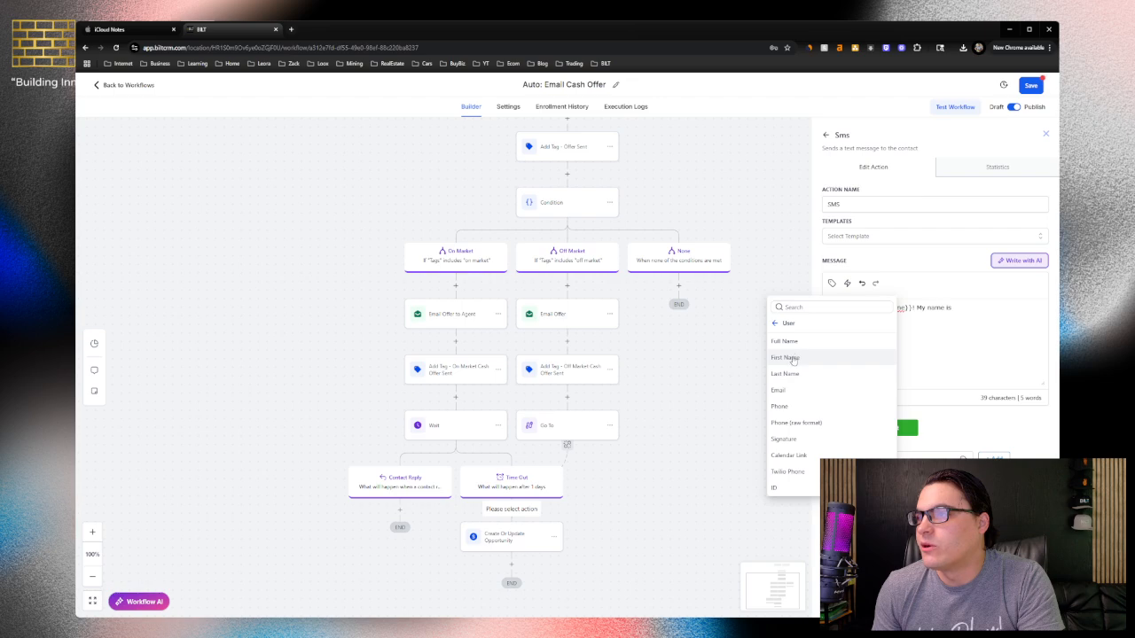
{"action": "left_click", "coordinate": [791, 359]}
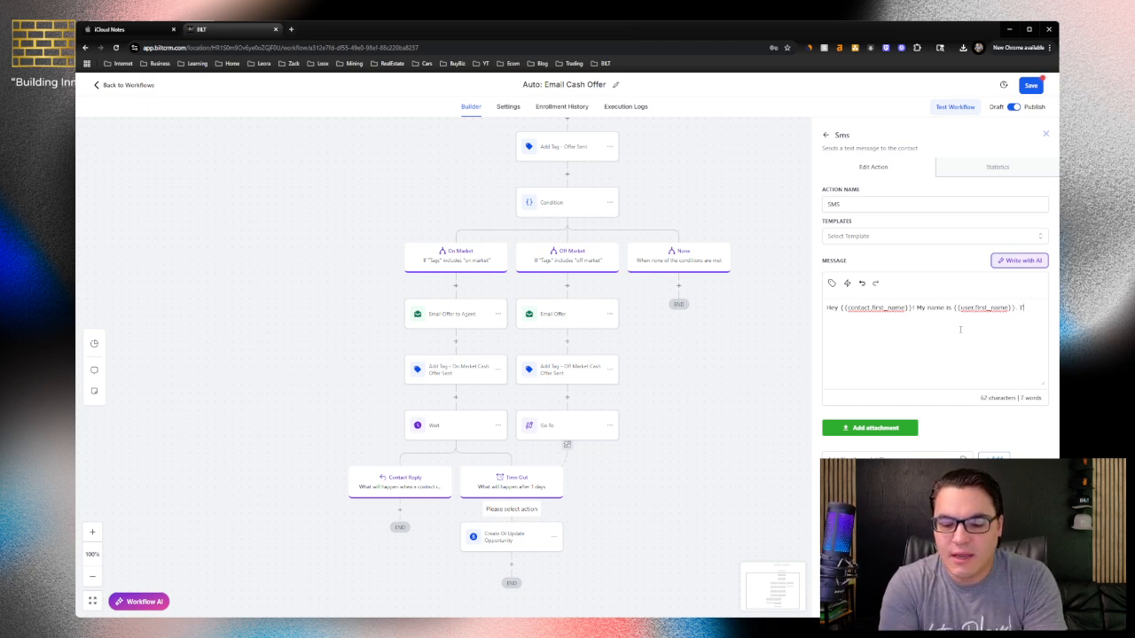
Continue the SMS message with ". I'm interested in your listing for" followed by the contact's Address 1 custom value
{"action": "type", "text": ". I'm inter"}
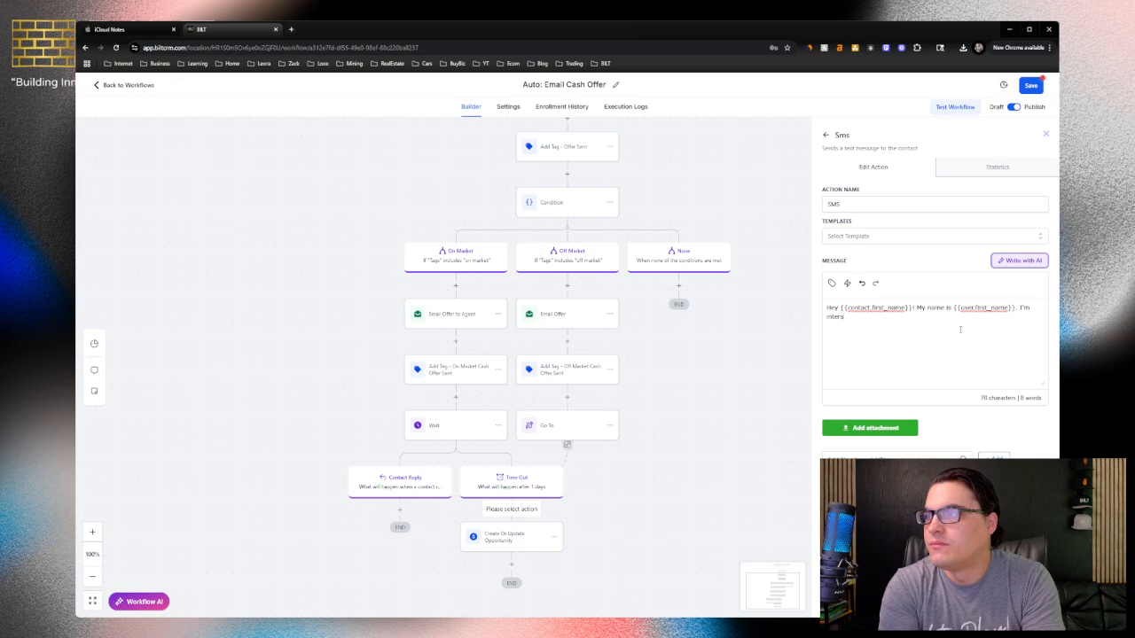
{"action": "type", "text": "ested "}
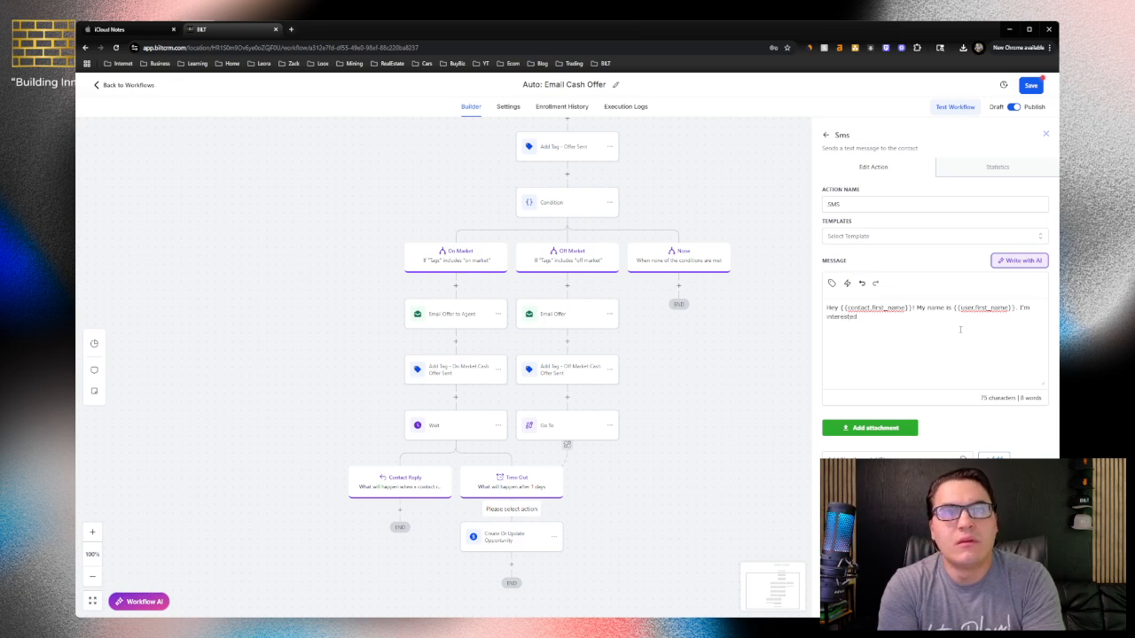
{"action": "type", "text": "in your listing "}
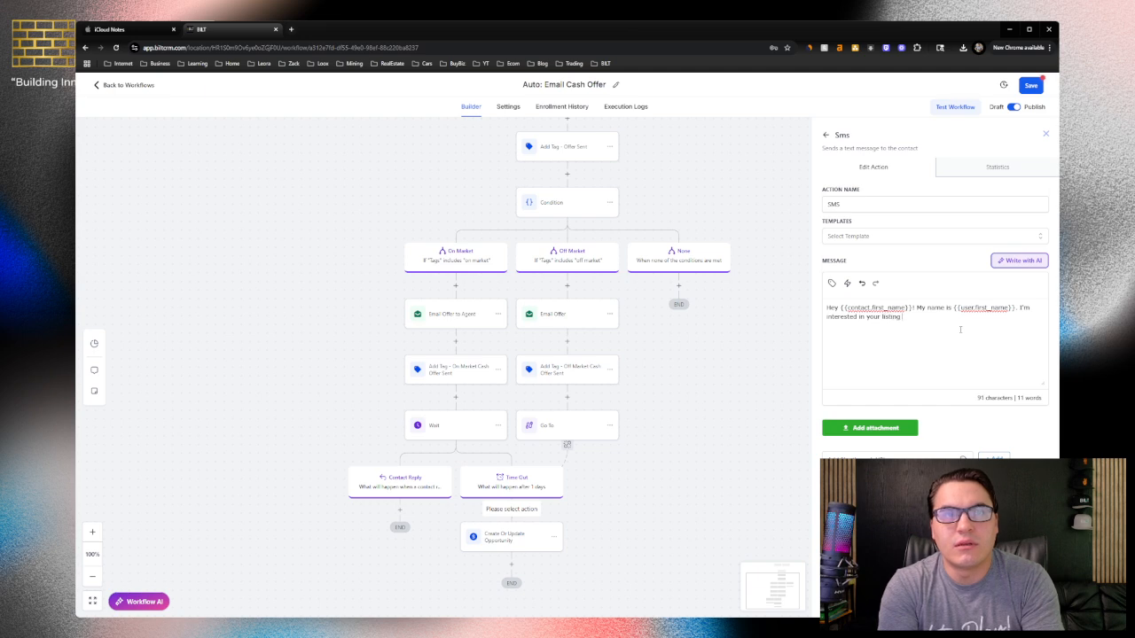
{"action": "type", "text": "for"}
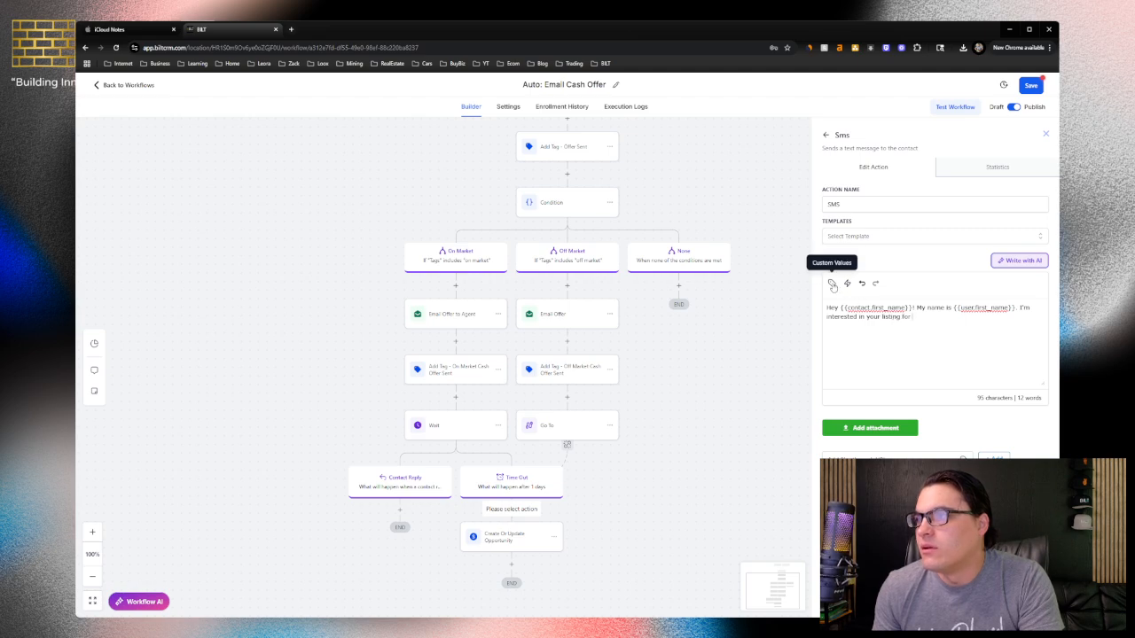
{"action": "left_click", "coordinate": [832, 284]}
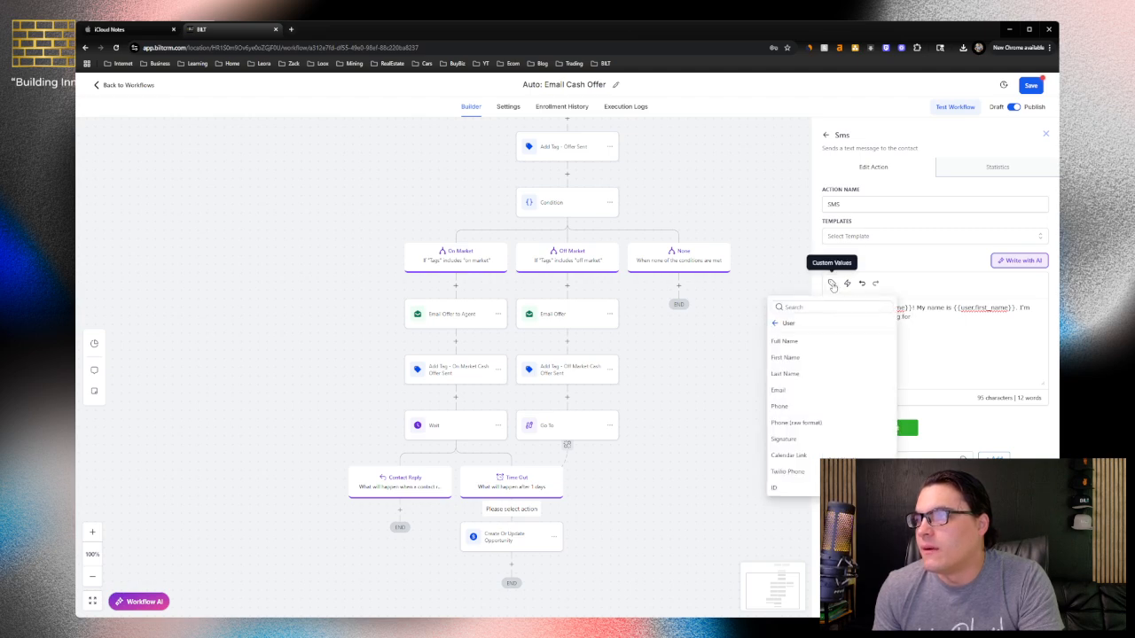
{"action": "left_click", "coordinate": [776, 323]}
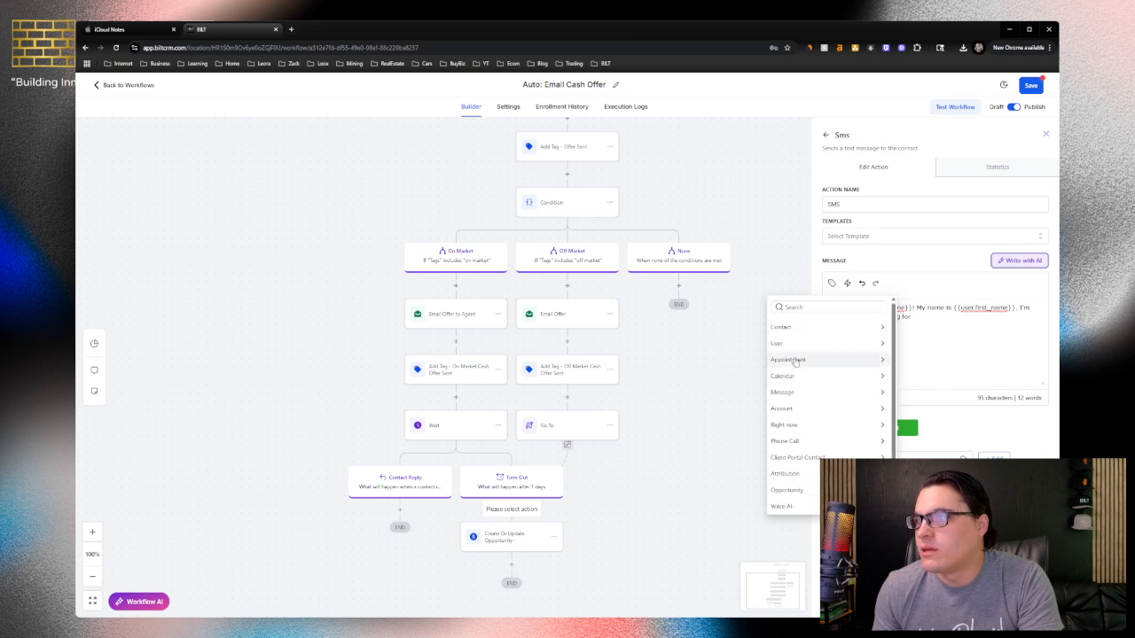
{"action": "left_click", "coordinate": [820, 329]}
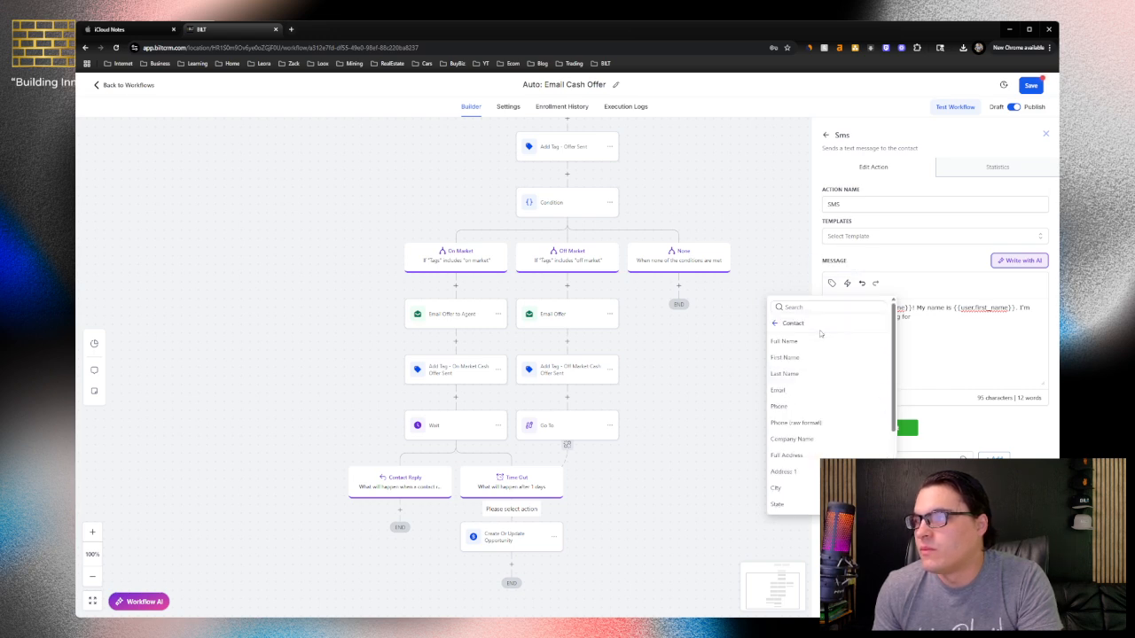
{"action": "left_click", "coordinate": [784, 472]}
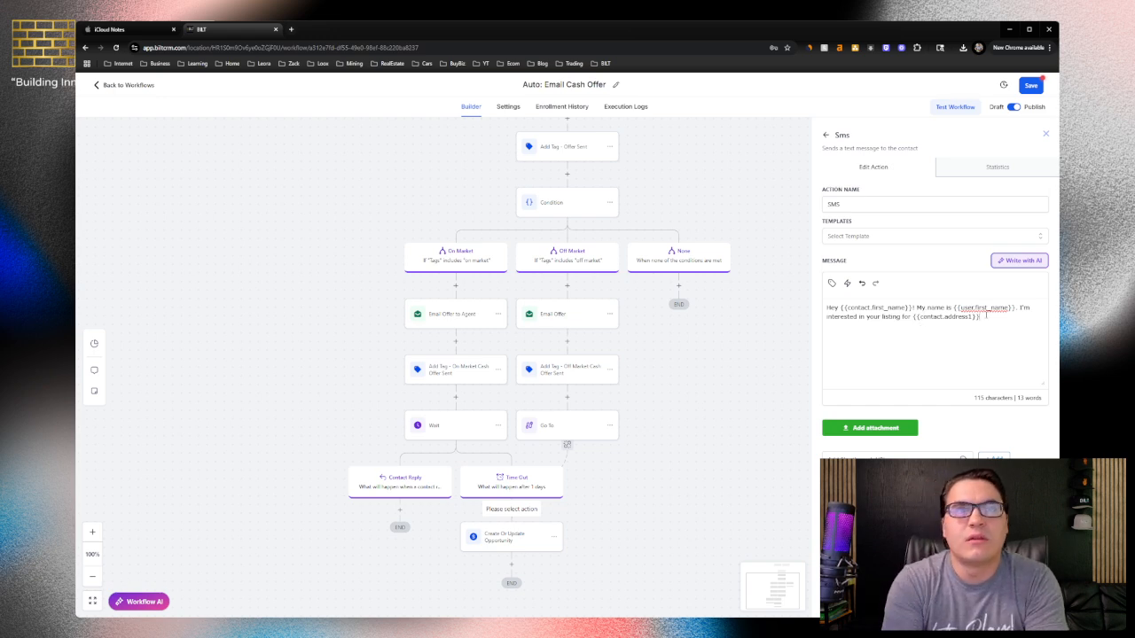
Continue the SMS message with ", just gave you a call yesterday around this time and I also emailed an offer over to"
{"action": "type", "text": ", just"}
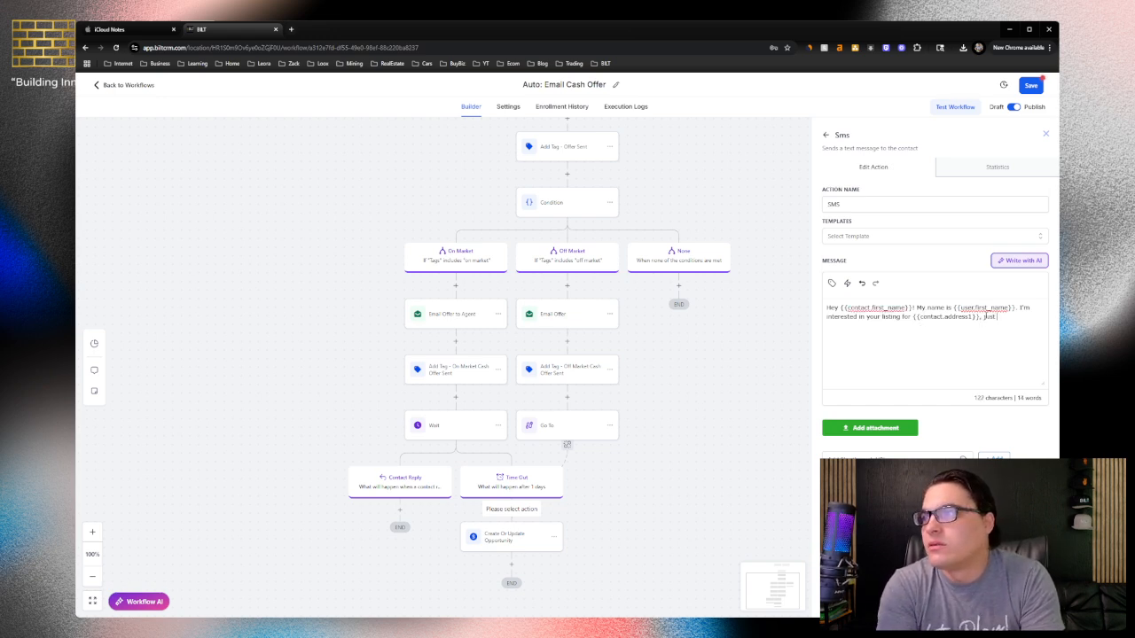
{"action": "type", "text": " gave yho"}
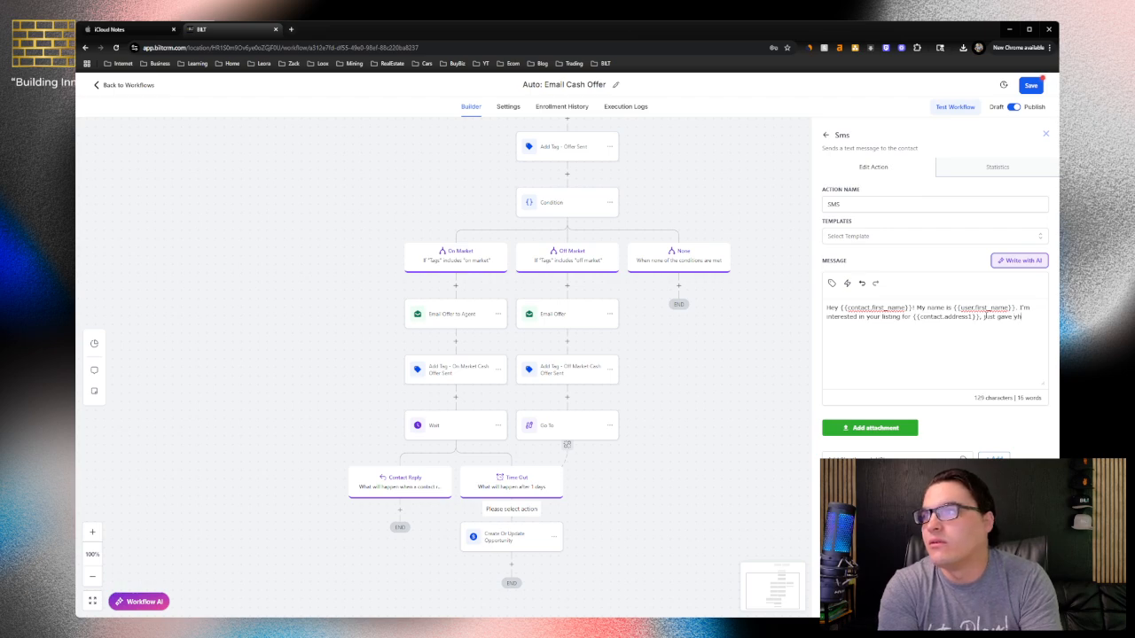
{"action": "key", "text": "BackSpace"}
{"action": "type", "text": "ou a call"}
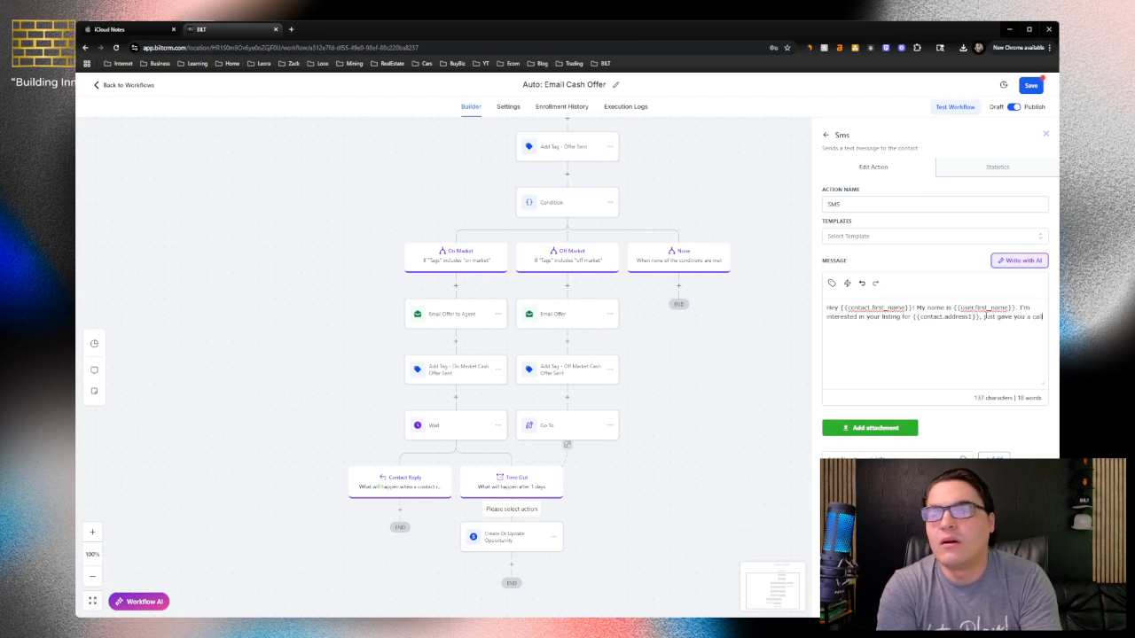
{"action": "type", "text": " yesterday around"}
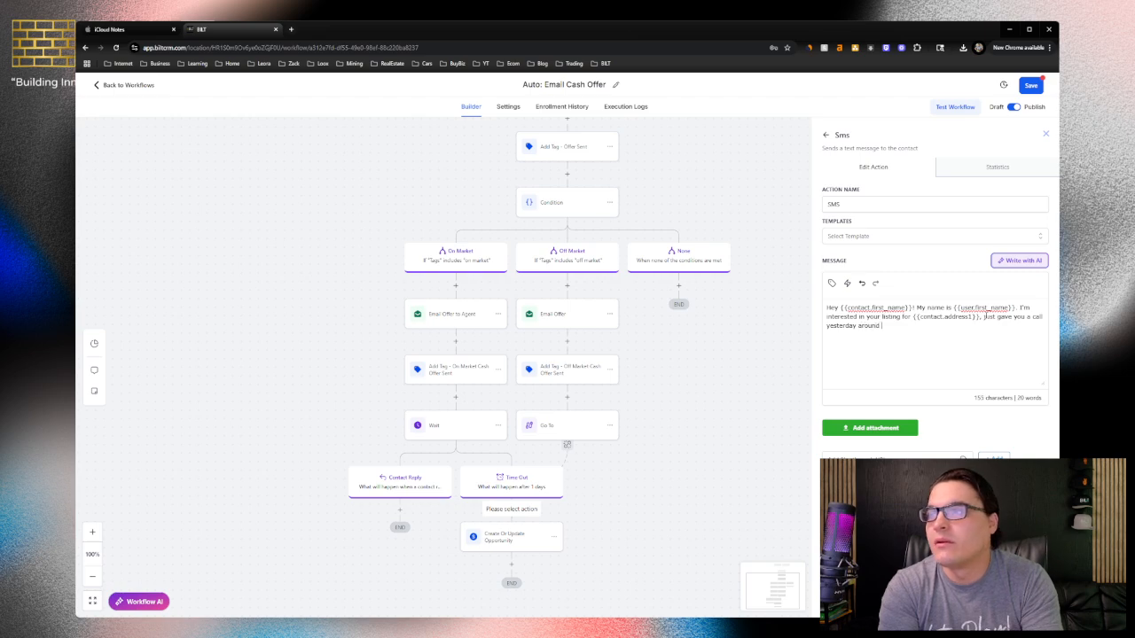
{"action": "type", "text": "this time and I also e"}
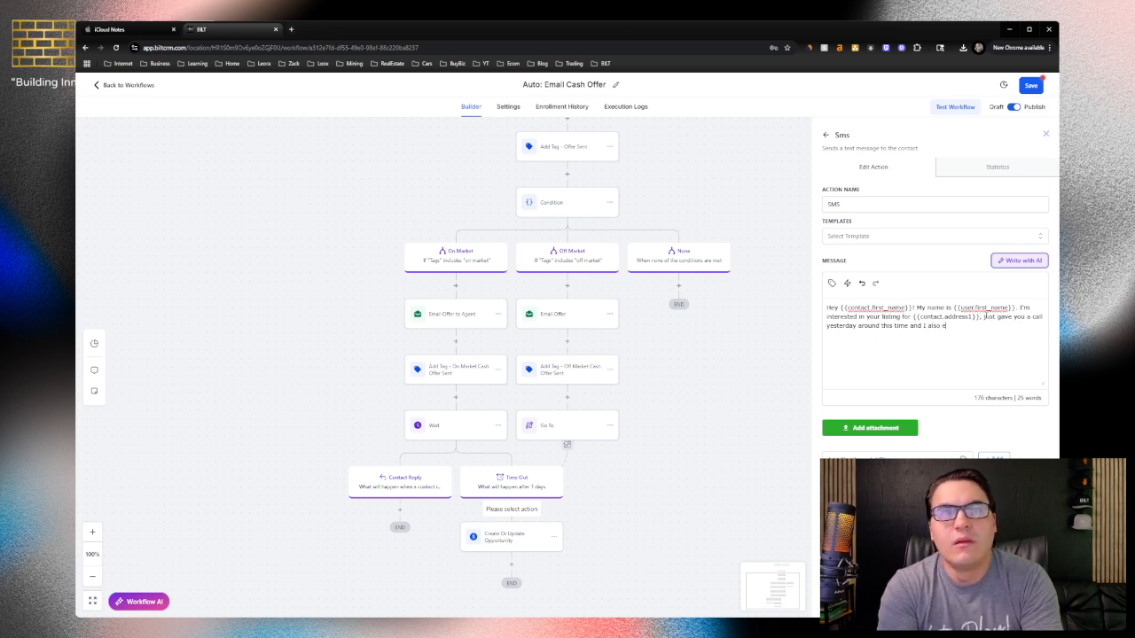
{"action": "type", "text": "offer over to"}
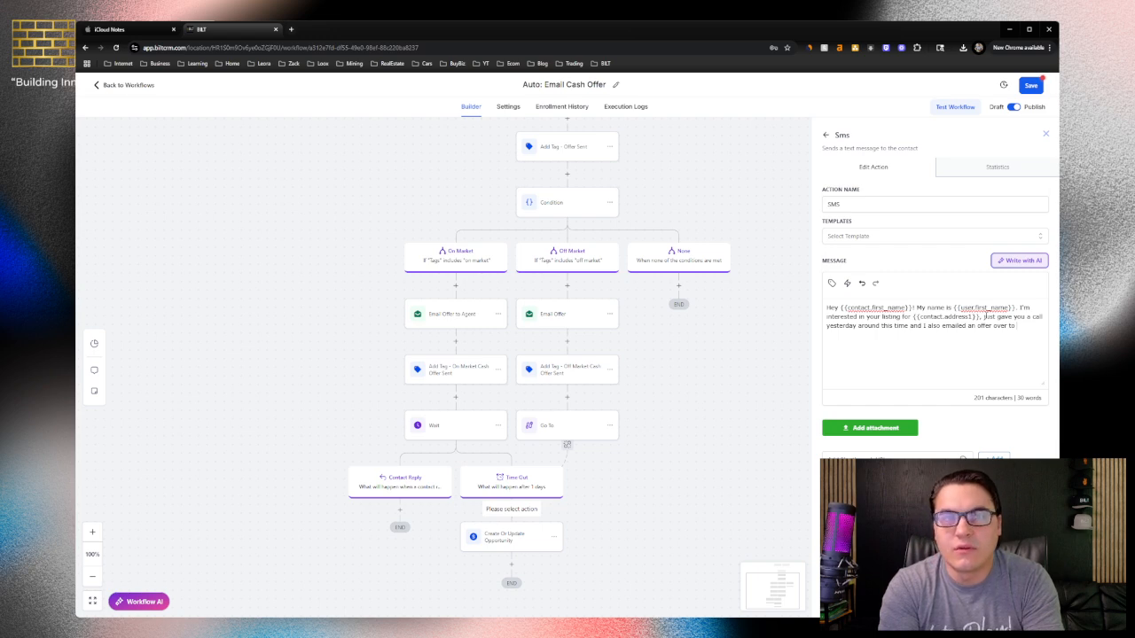
Finish the SMS message with the contact's email custom value and ". Let me know what you think!", and save the action
{"action": "left_click", "coordinate": [831, 283]}
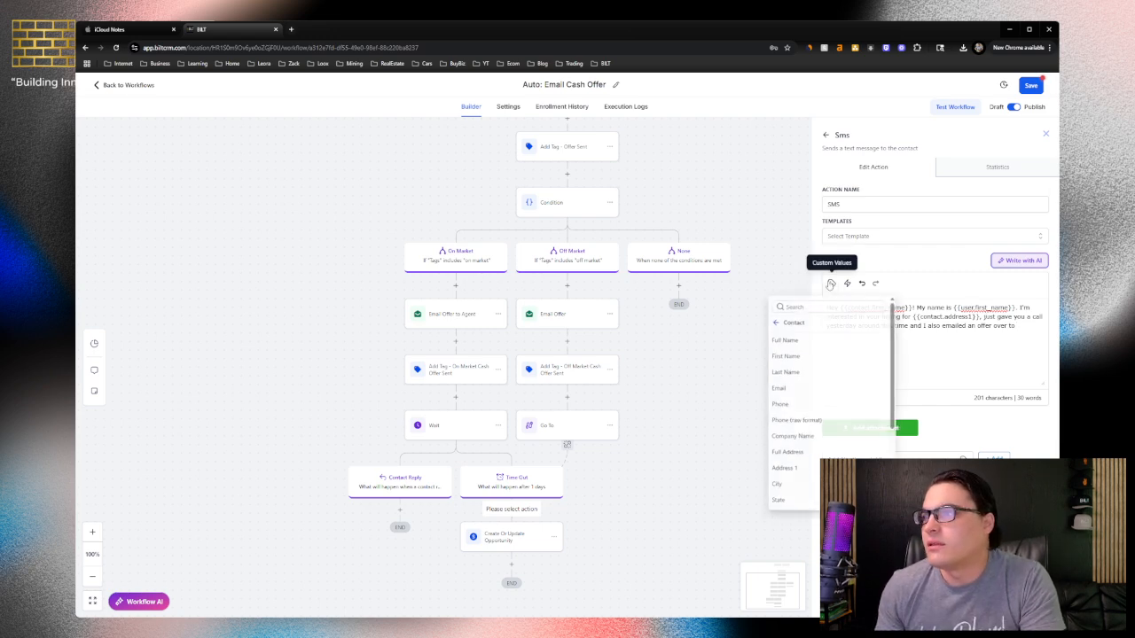
{"action": "left_click", "coordinate": [788, 326]}
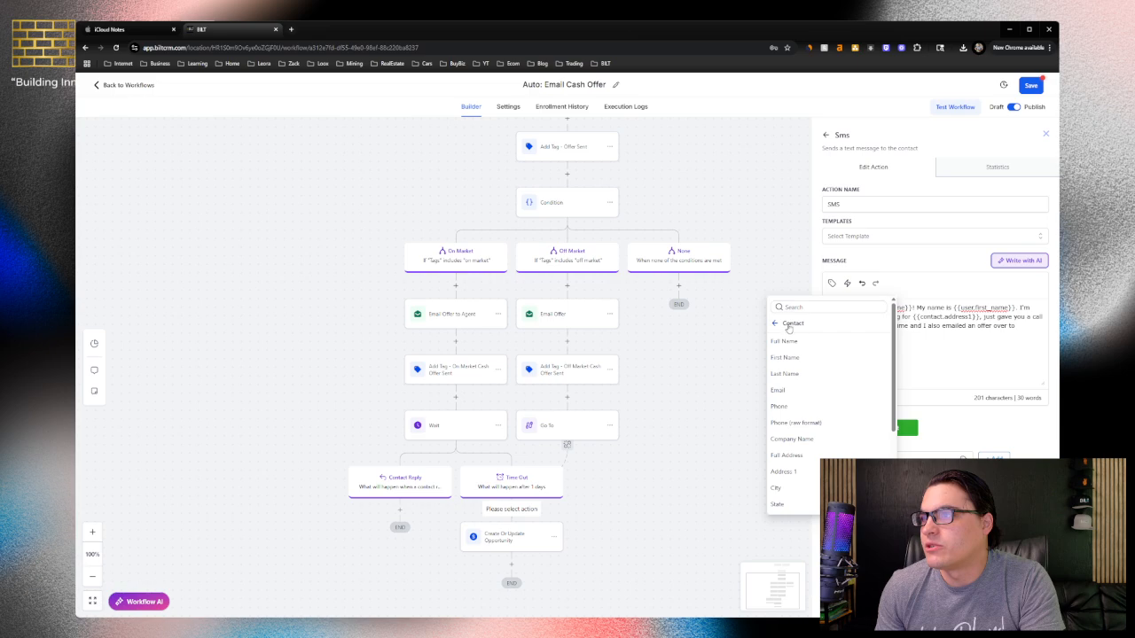
{"action": "left_click", "coordinate": [783, 395]}
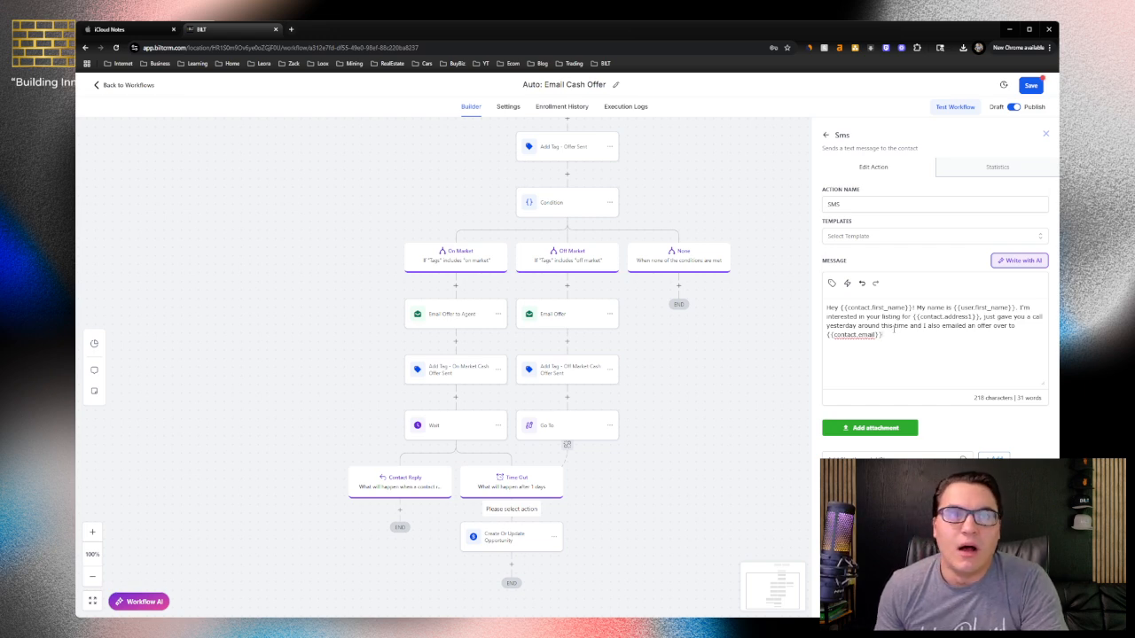
{"action": "type", "text": "I"}
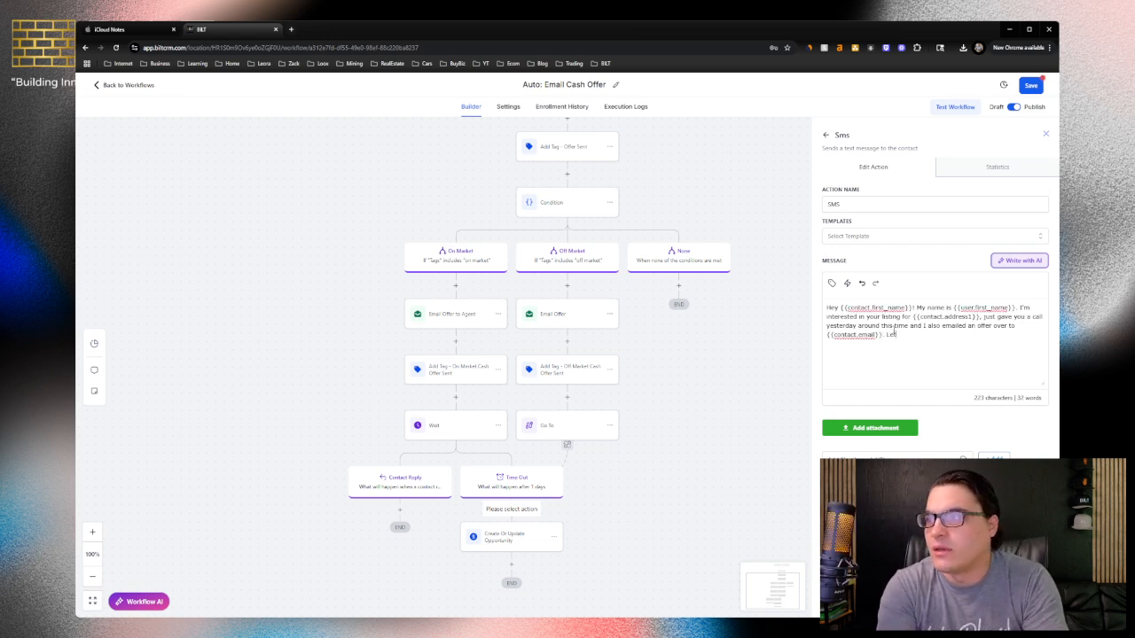
{"action": "type", "text": "et me know what you think!"}
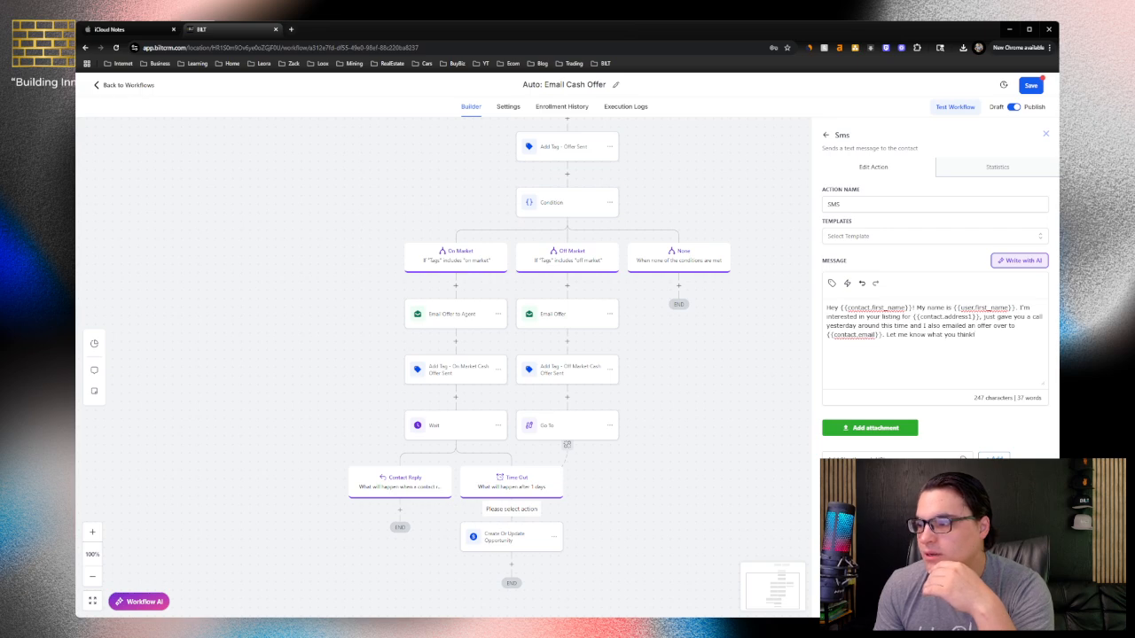
{"action": "left_click", "coordinate": [1020, 602]}
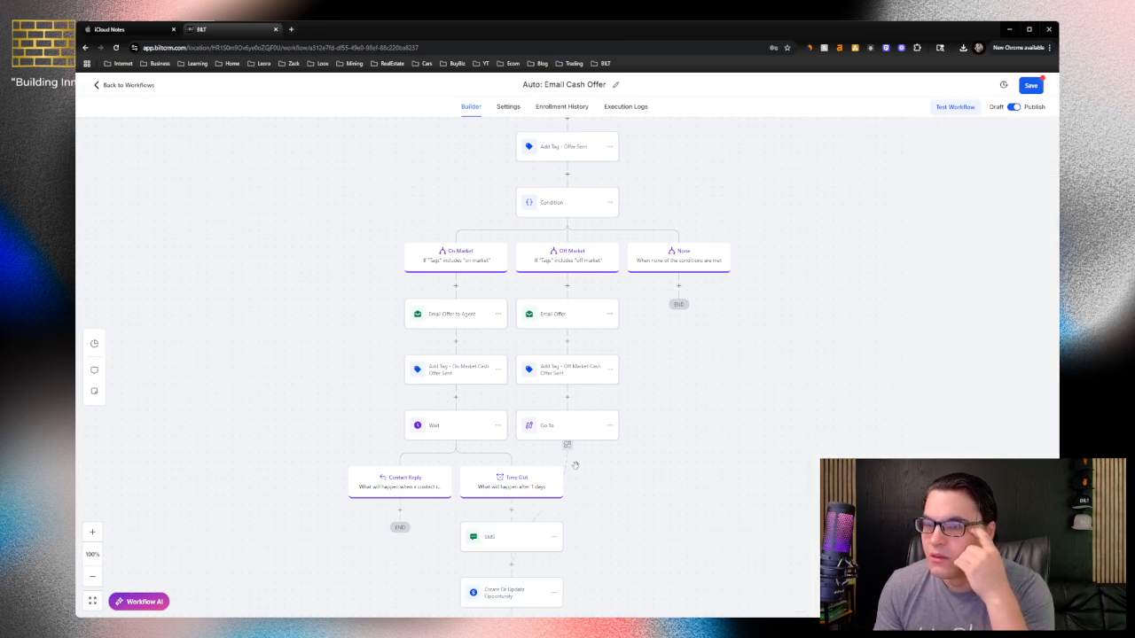
Copy all actions from the On Market Wait onward into the Off Market branch, between its Add Tag and Go To actions
{"action": "scroll", "coordinate": [575, 466], "scroll_direction": "down", "scroll_amount": 1}
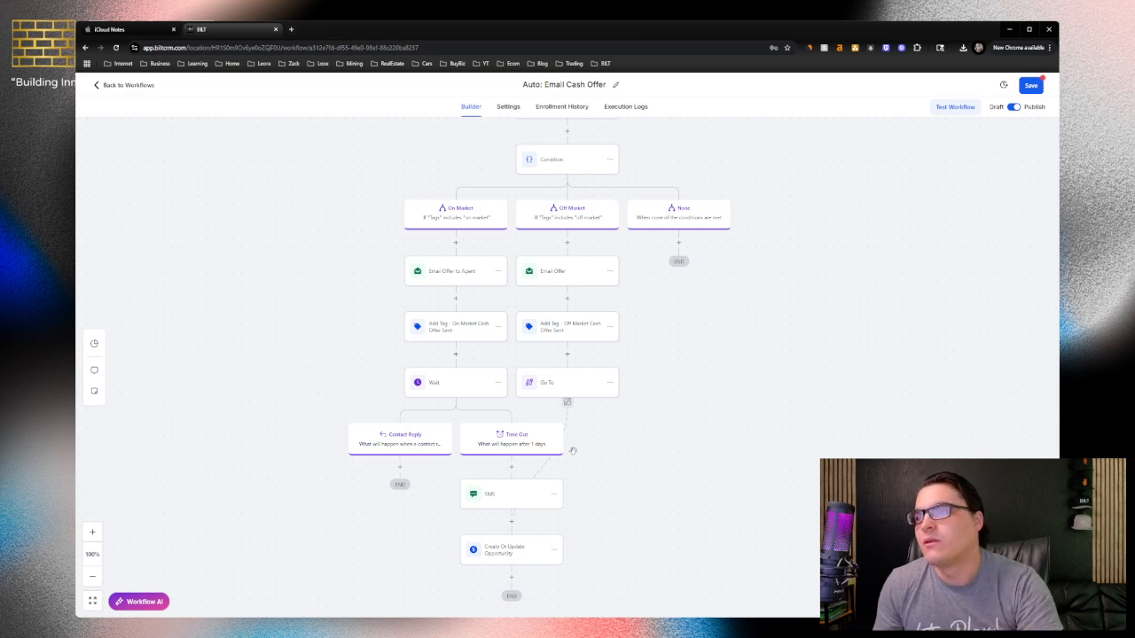
{"action": "left_click", "coordinate": [498, 385]}
{"action": "mouse_move", "coordinate": [526, 419]}
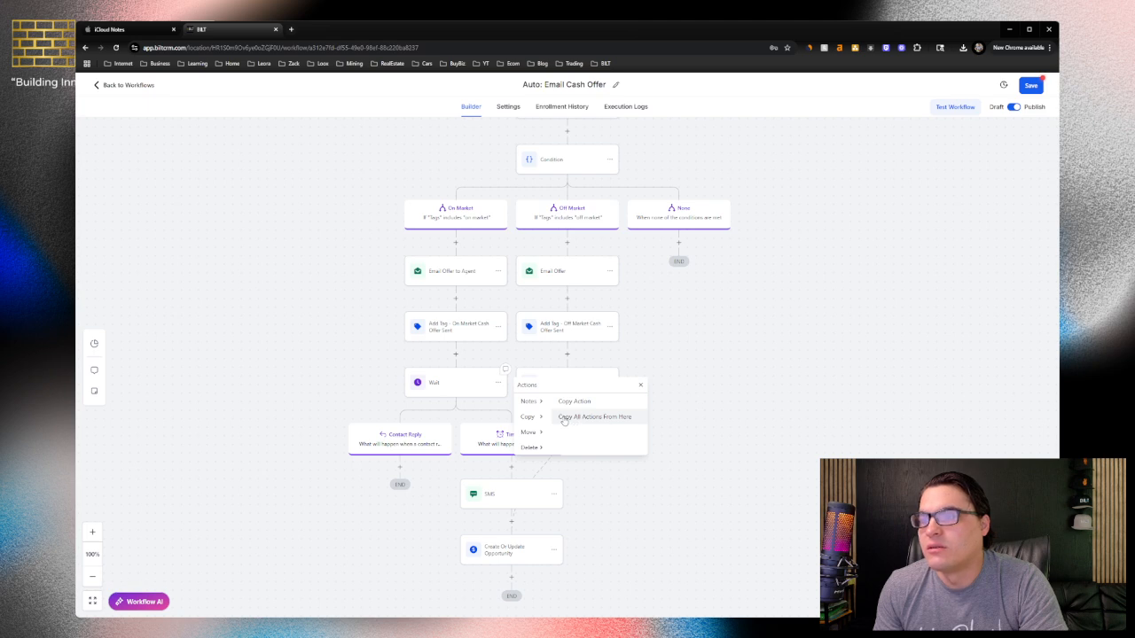
{"action": "left_click", "coordinate": [564, 419]}
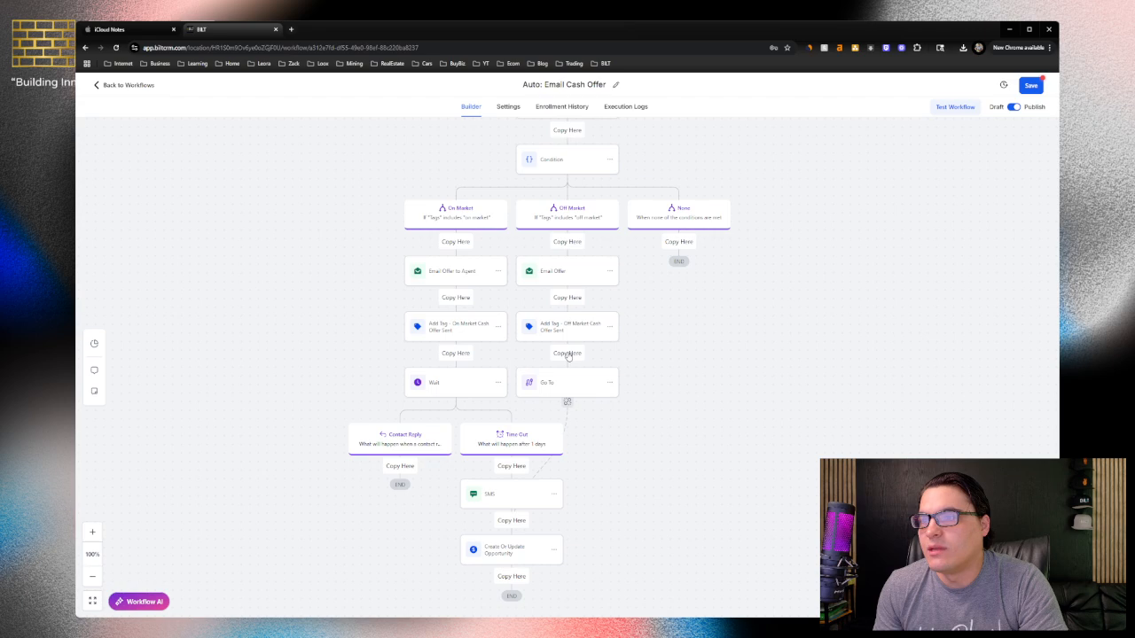
{"action": "left_click", "coordinate": [568, 352]}
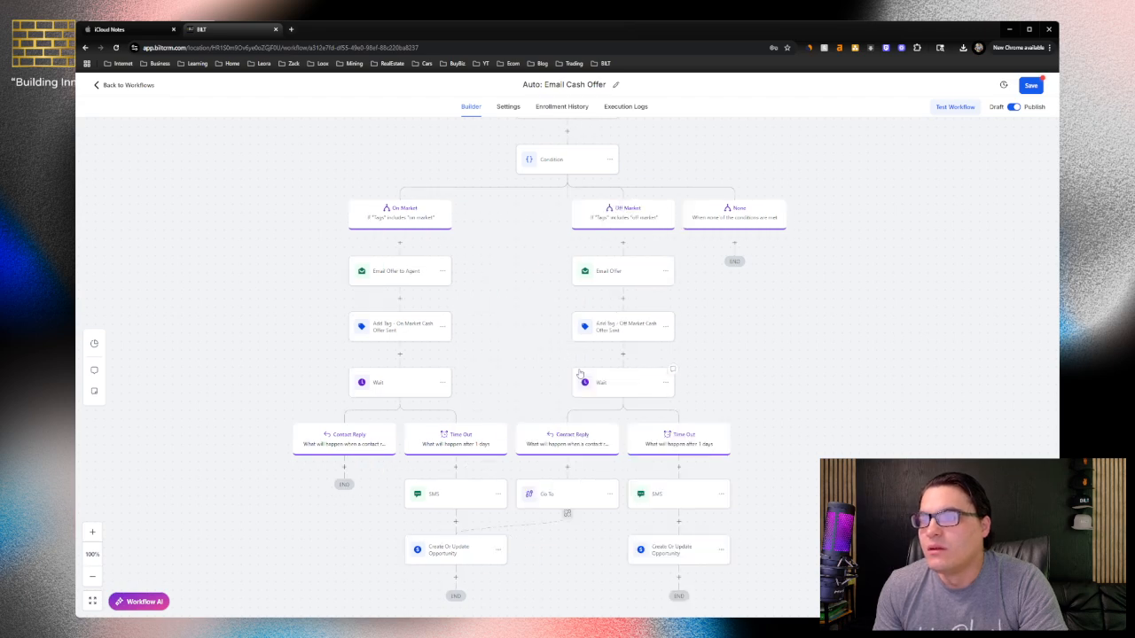
Delete the copied Create Or Update Opportunity action from the Off Market Time Out branch
{"action": "scroll", "coordinate": [578, 382], "scroll_direction": "down", "scroll_amount": 1}
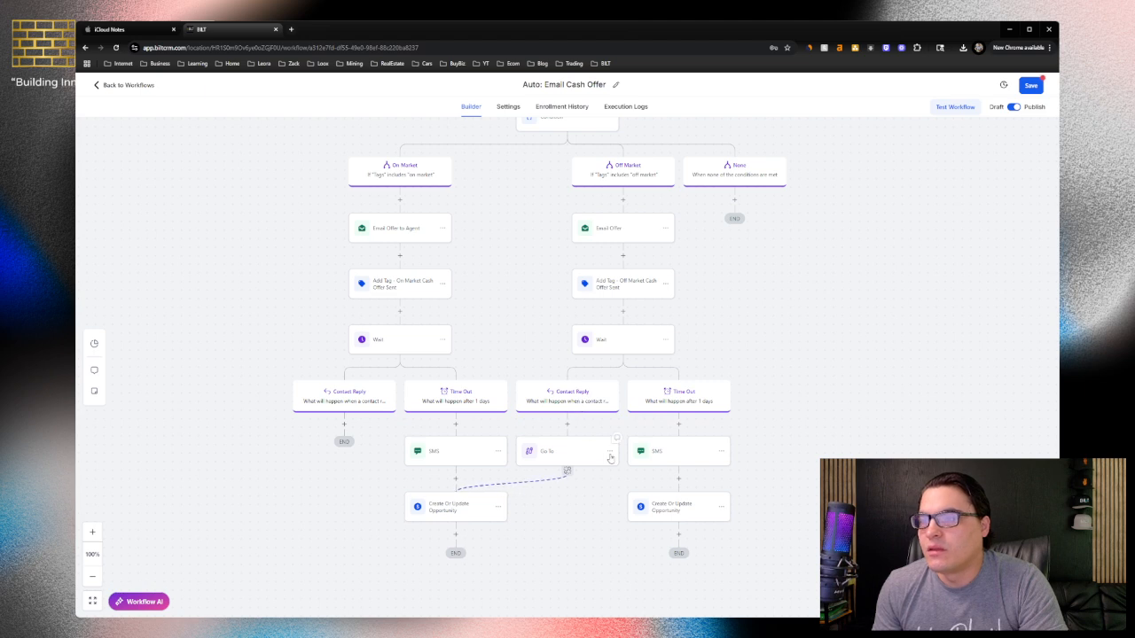
{"action": "left_click", "coordinate": [722, 507]}
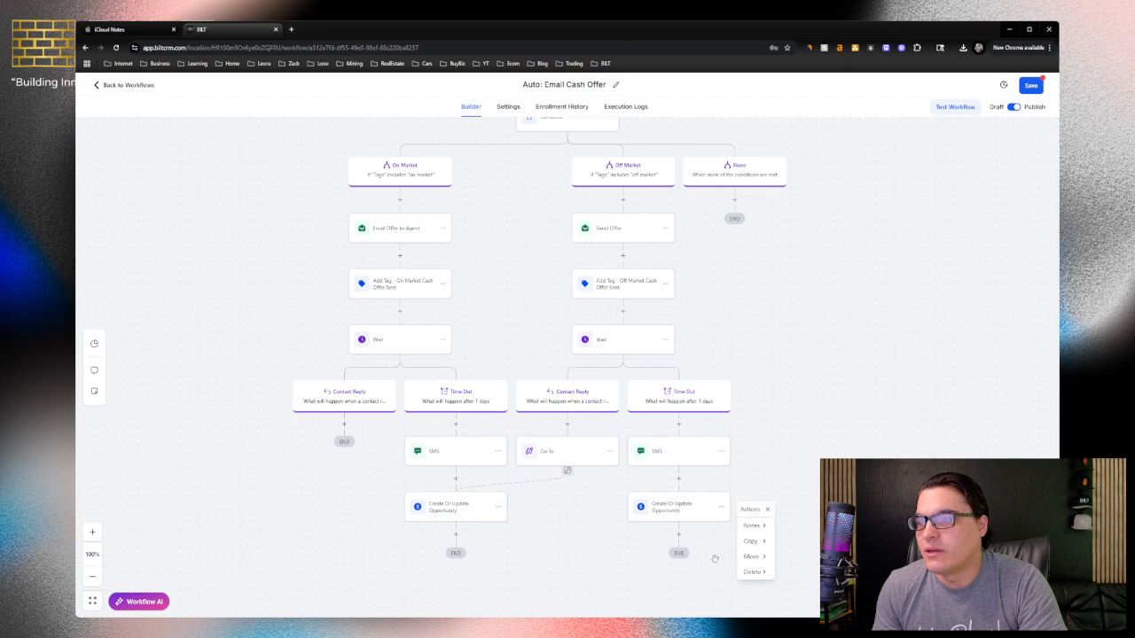
{"action": "left_click", "coordinate": [756, 573]}
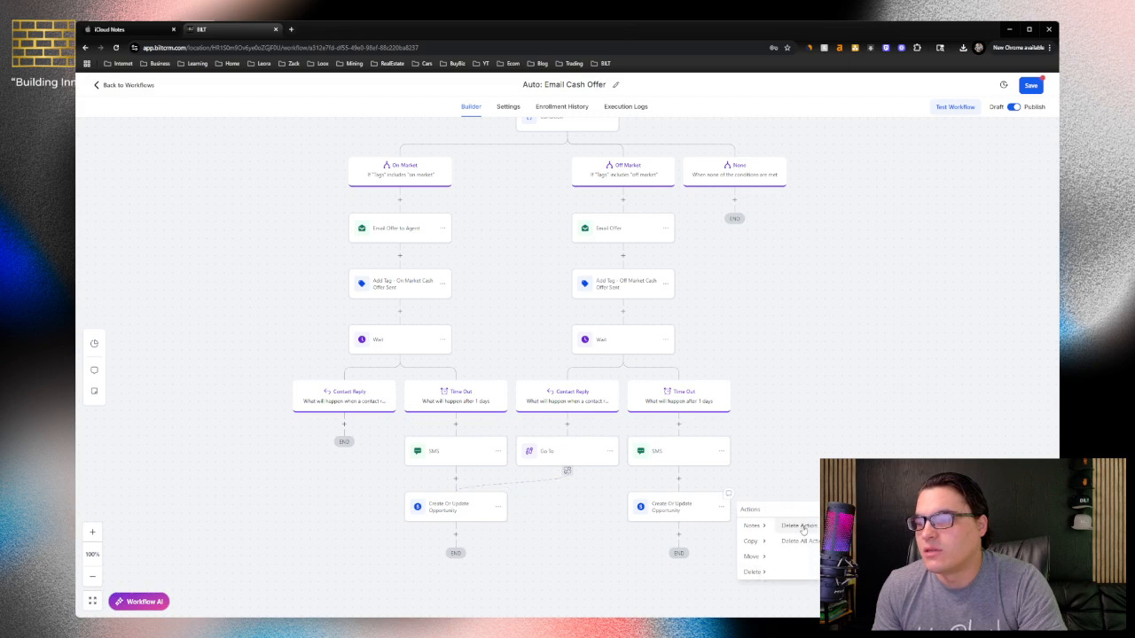
{"action": "left_click", "coordinate": [803, 529]}
{"action": "left_click", "coordinate": [659, 372]}
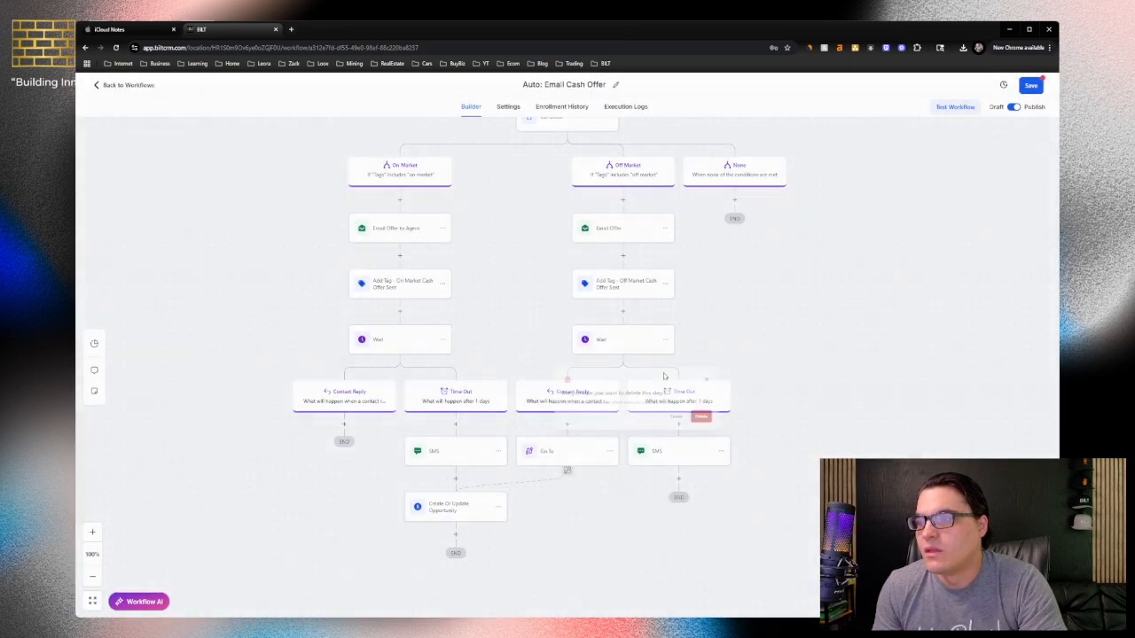
Delete the Go To action from the Off Market Contact Reply branch
{"action": "left_click", "coordinate": [610, 452]}
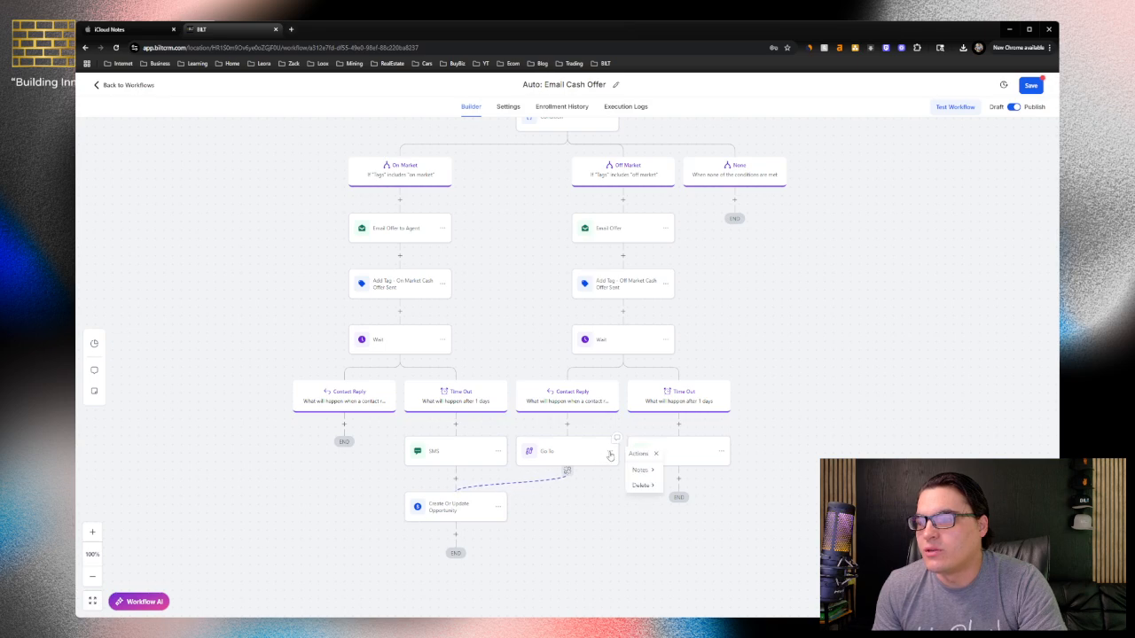
{"action": "left_click_drag", "start_coordinate": [587, 459], "coordinate": [603, 474]}
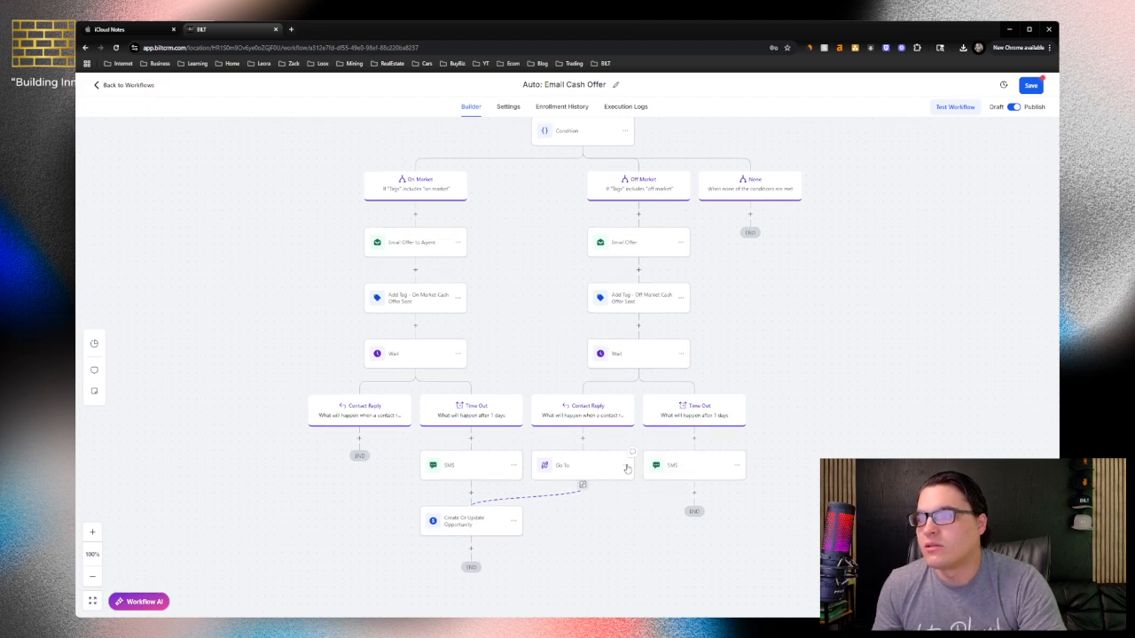
{"action": "mouse_move", "coordinate": [643, 499]}
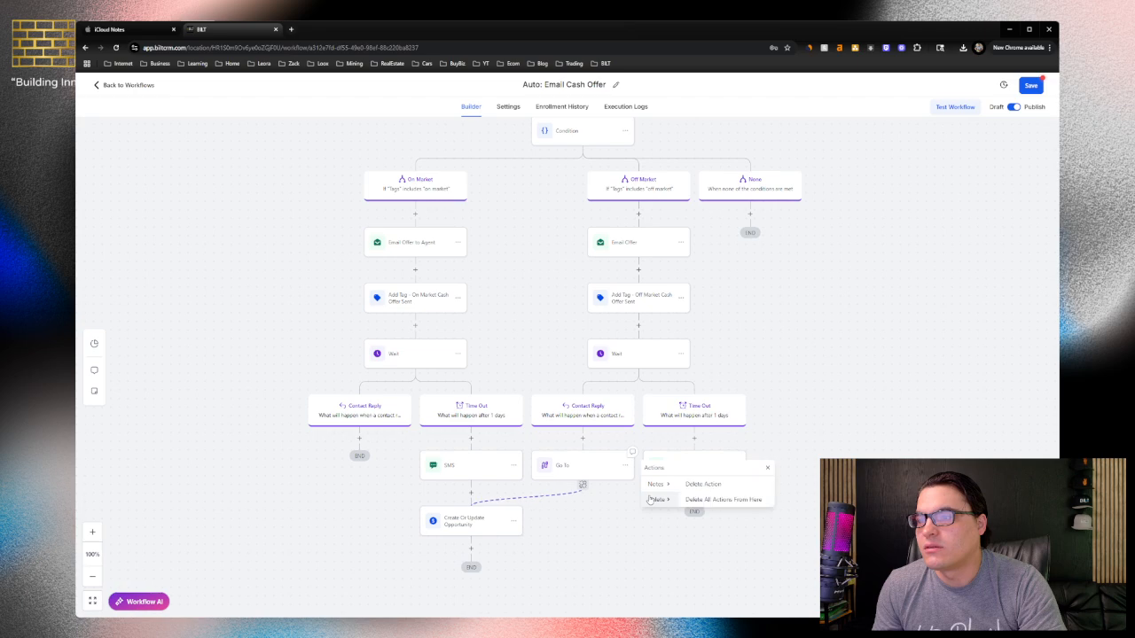
{"action": "left_click", "coordinate": [700, 484]}
{"action": "left_click", "coordinate": [659, 371]}
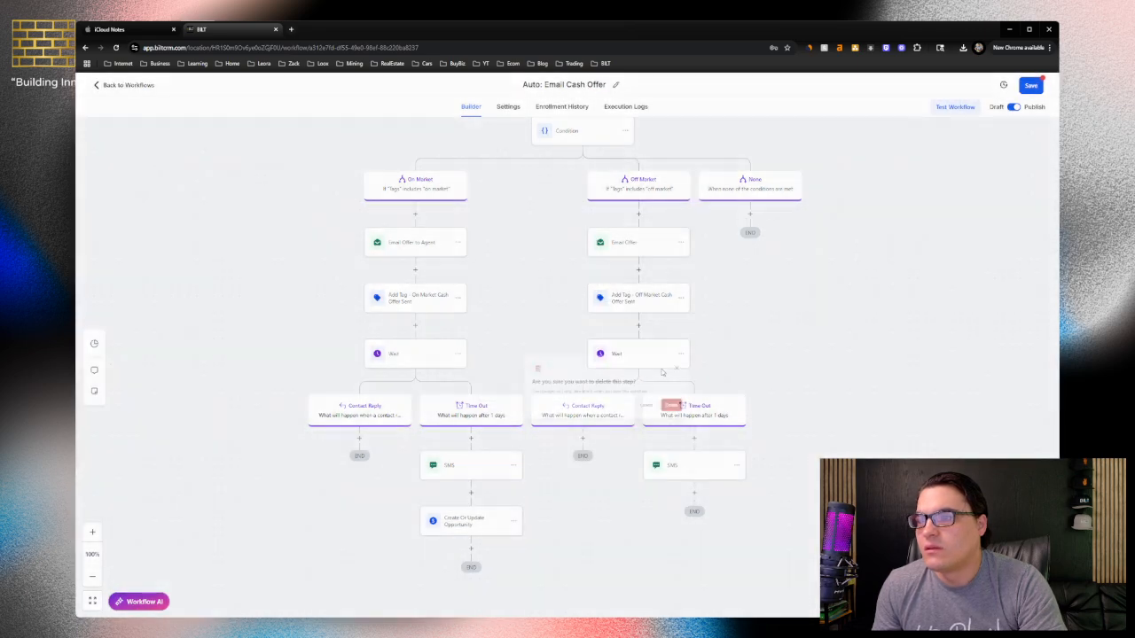
Add a Go To action after the Off Market Time Out SMS, targeting the On Market Create Or Update Opportunity action, and save that opportunity action
{"action": "left_click", "coordinate": [694, 493]}
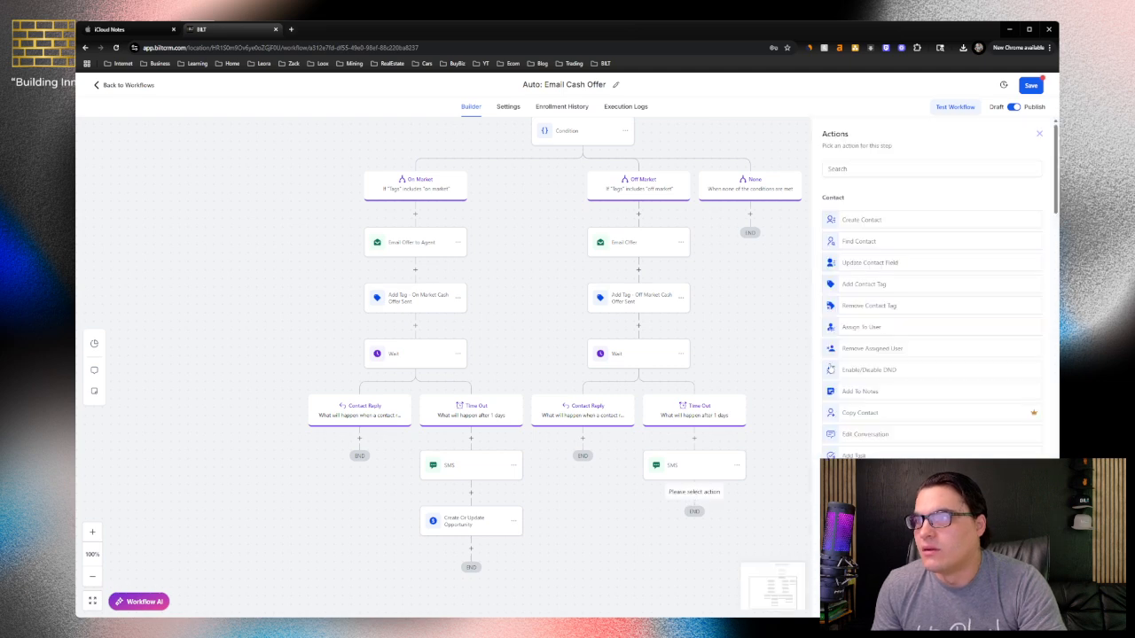
{"action": "left_click", "coordinate": [866, 171]}
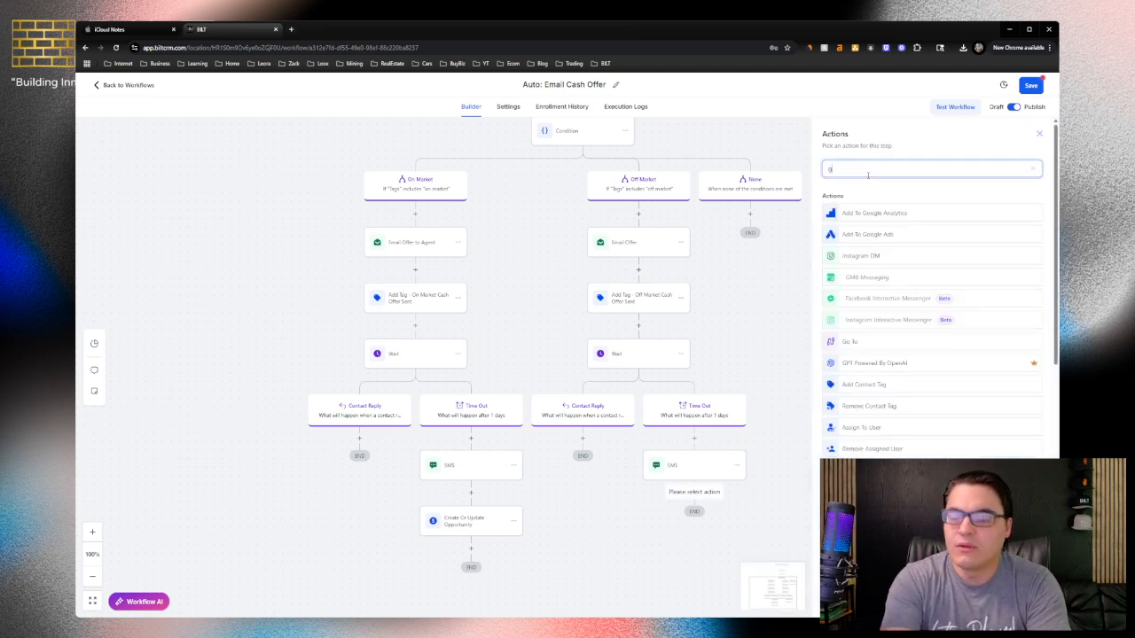
{"action": "type", "text": "go"}
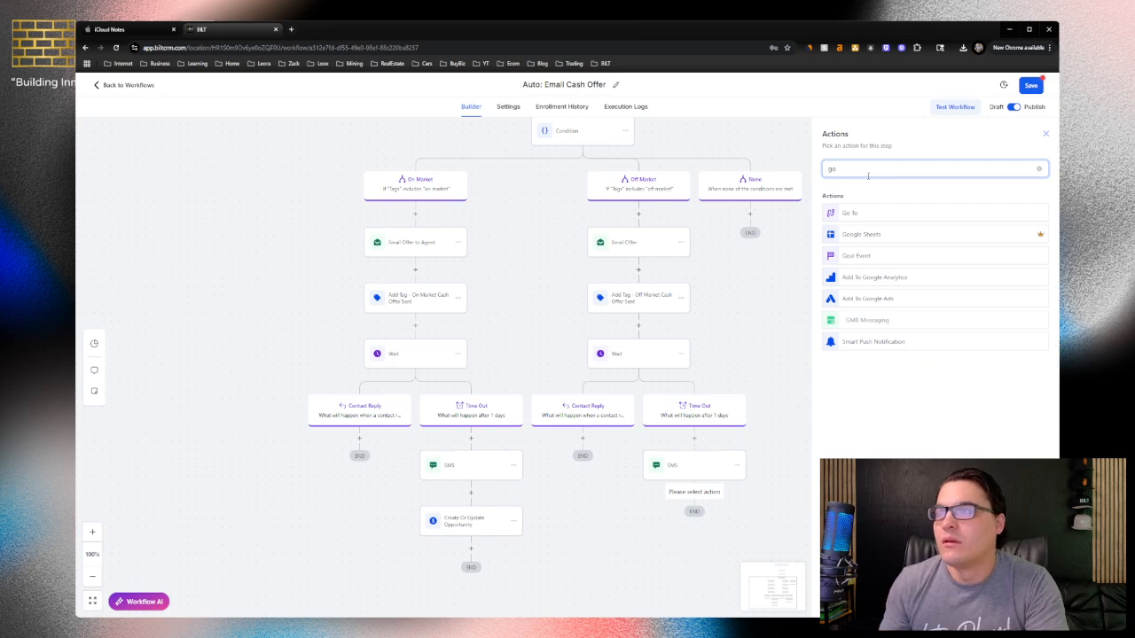
{"action": "left_click", "coordinate": [849, 213]}
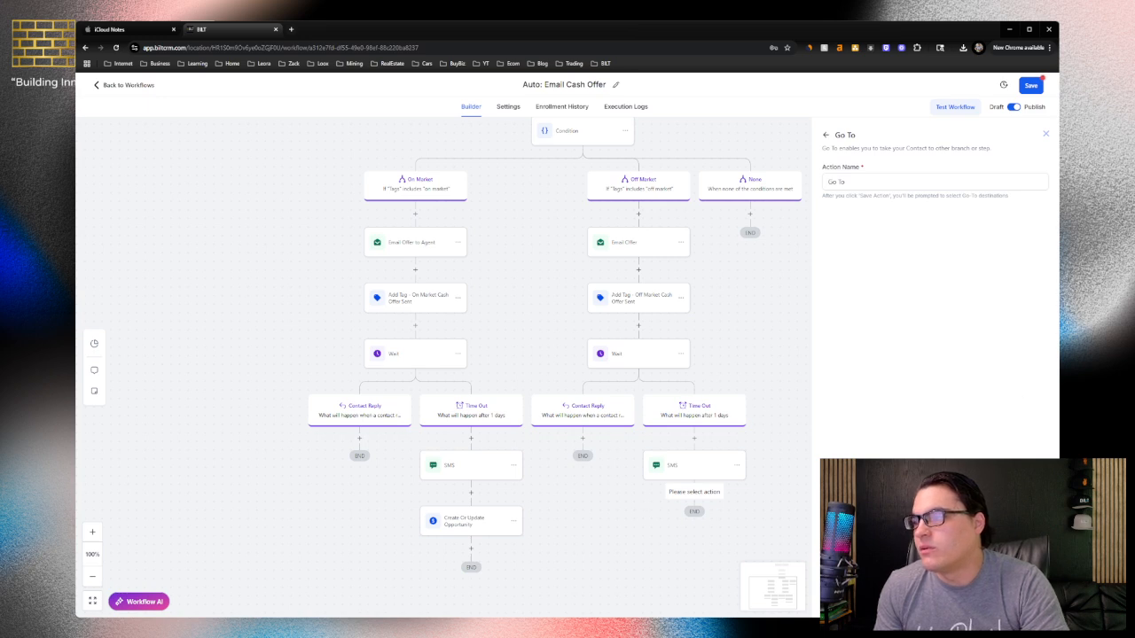
{"action": "left_click", "coordinate": [1023, 603]}
{"action": "left_click", "coordinate": [446, 526]}
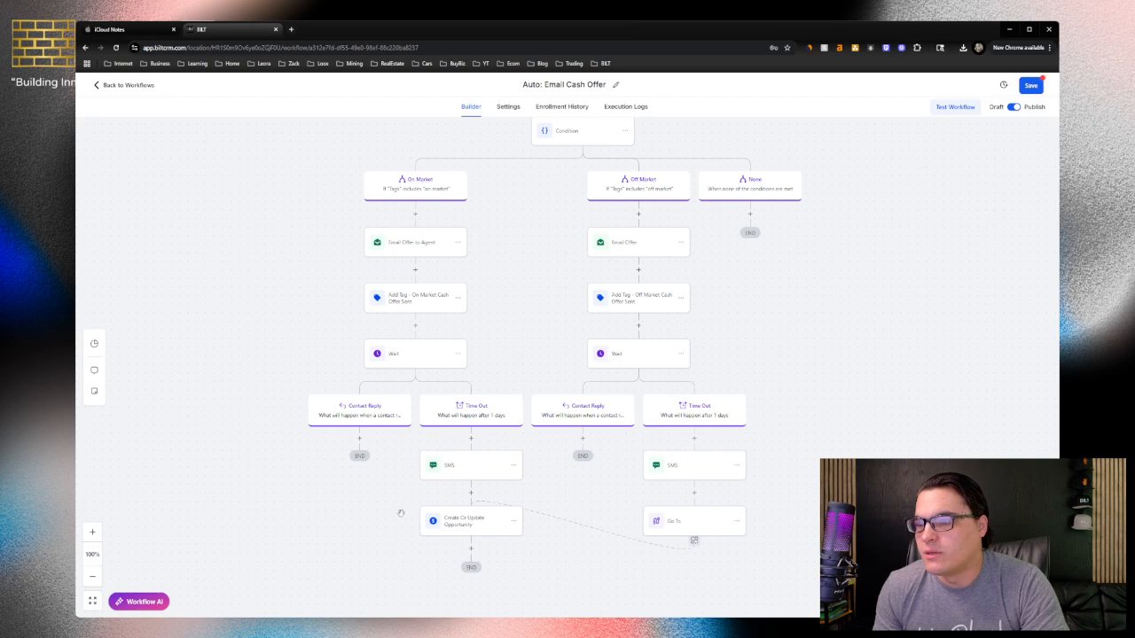
{"action": "left_click", "coordinate": [454, 530]}
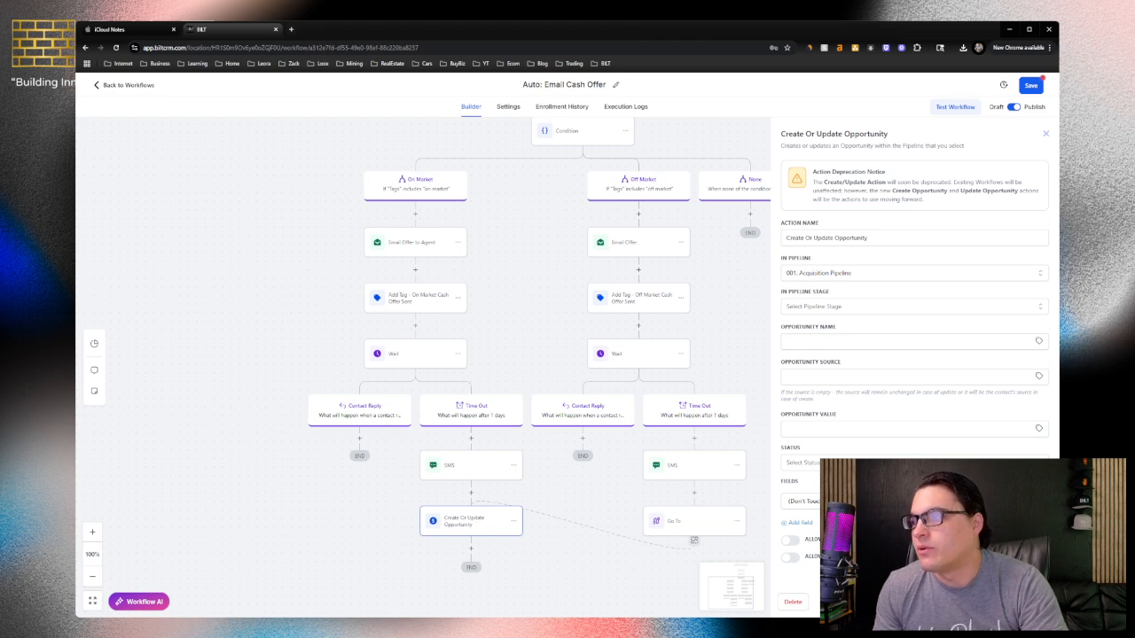
{"action": "left_click", "coordinate": [1019, 602]}
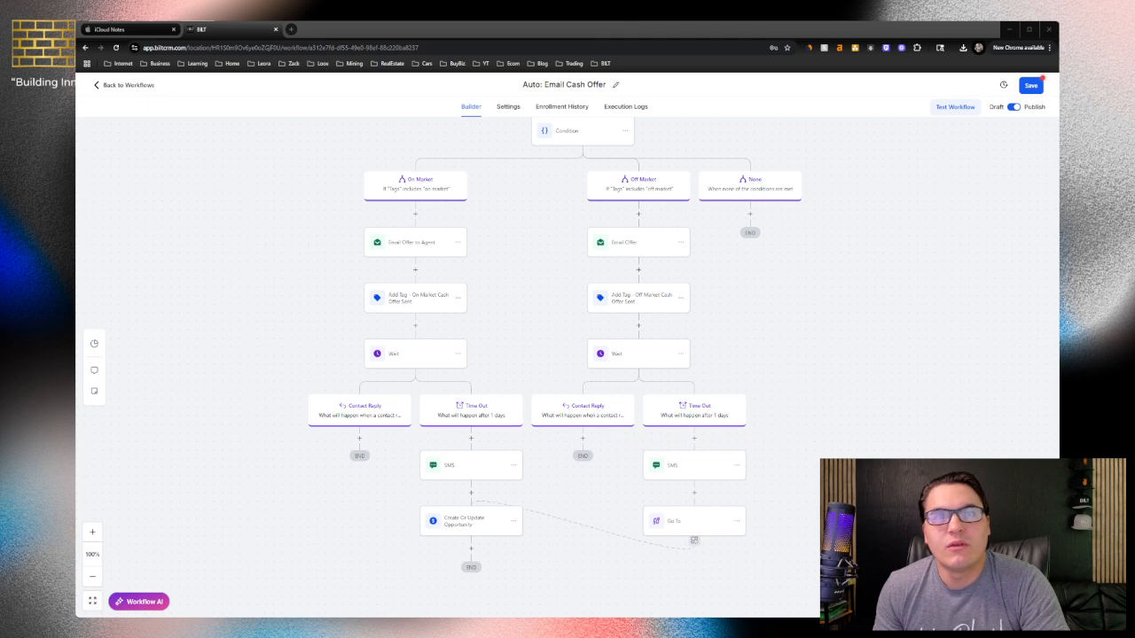
Open the Off Market Time Out SMS action and review its message wording for off-market contacts
{"action": "left_click", "coordinate": [648, 470]}
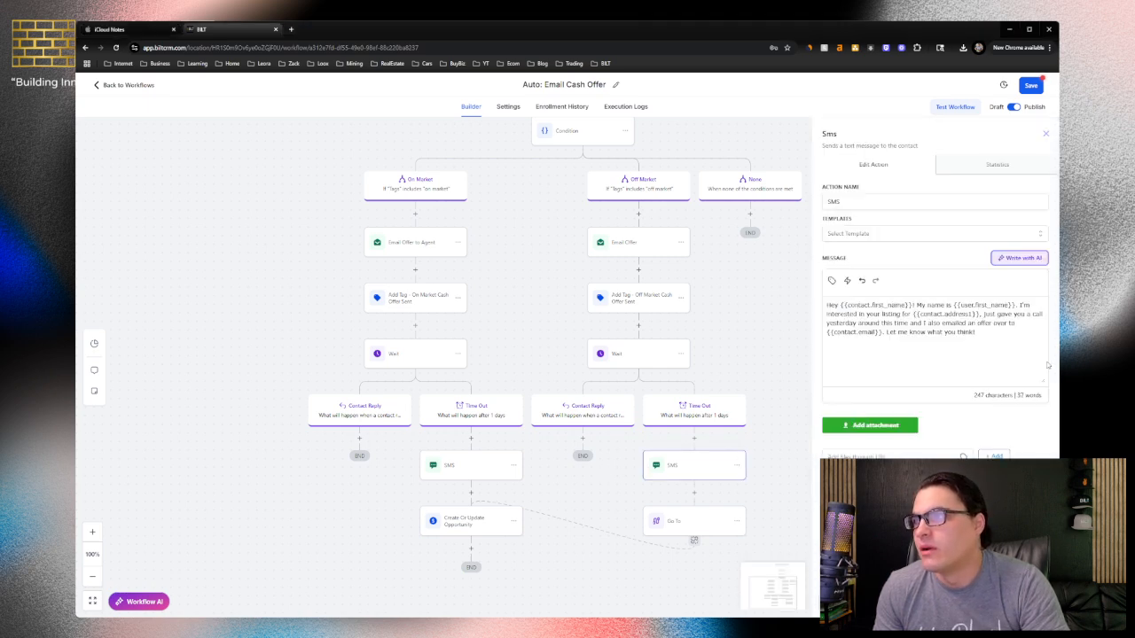
{"action": "left_click_drag", "start_coordinate": [985, 345], "coordinate": [826, 323]}
{"action": "left_click", "coordinate": [908, 342]}
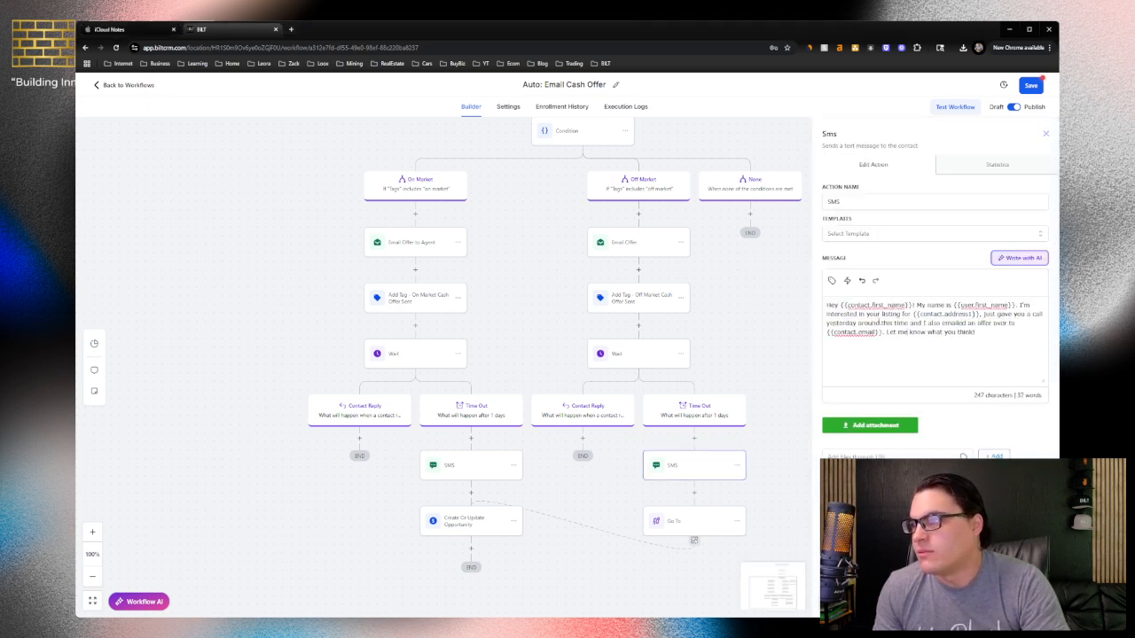
{"action": "double_click", "coordinate": [889, 315]}
{"action": "left_click", "coordinate": [877, 321]}
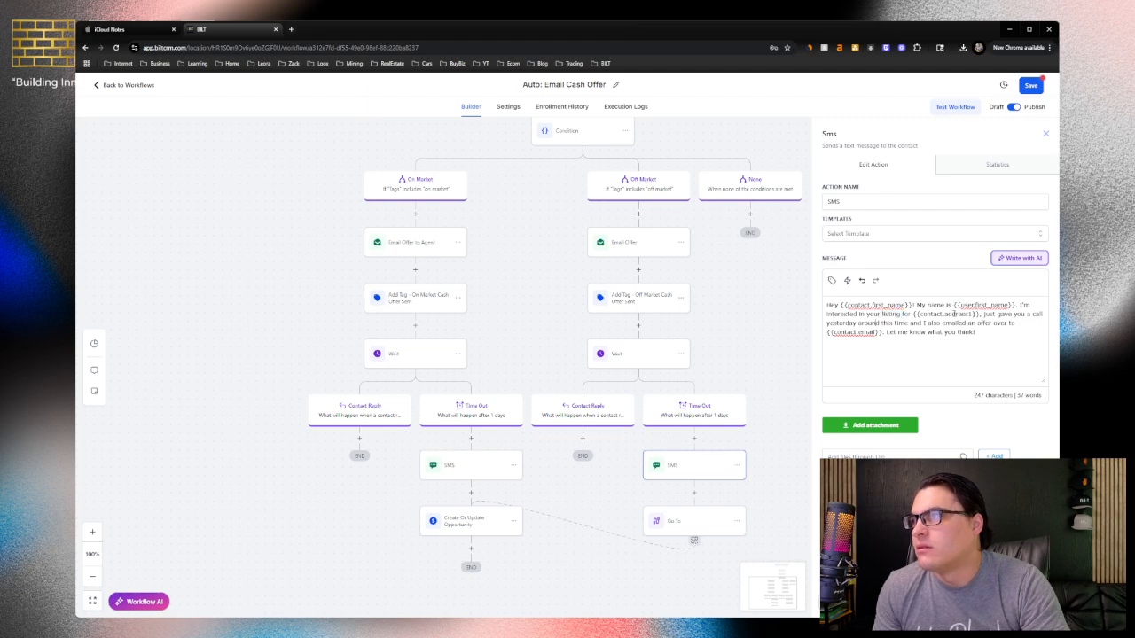
Try rewording "listing" in the Off Market SMS message, restore the original word and close the action
{"action": "double_click", "coordinate": [885, 315]}
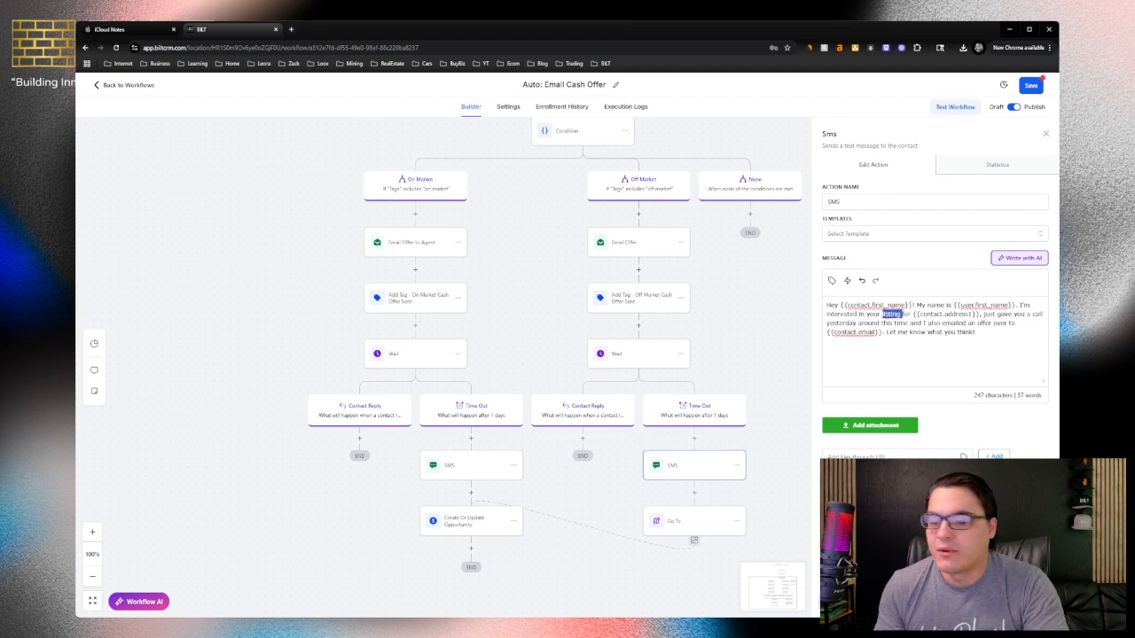
{"action": "type", "text": "prope"}
{"action": "key", "text": "BackSpace"}
{"action": "key", "text": "BackSpace"}
{"action": "key", "text": "BackSpace"}
{"action": "key", "text": "BackSpace"}
{"action": "key", "text": "BackSpace"}
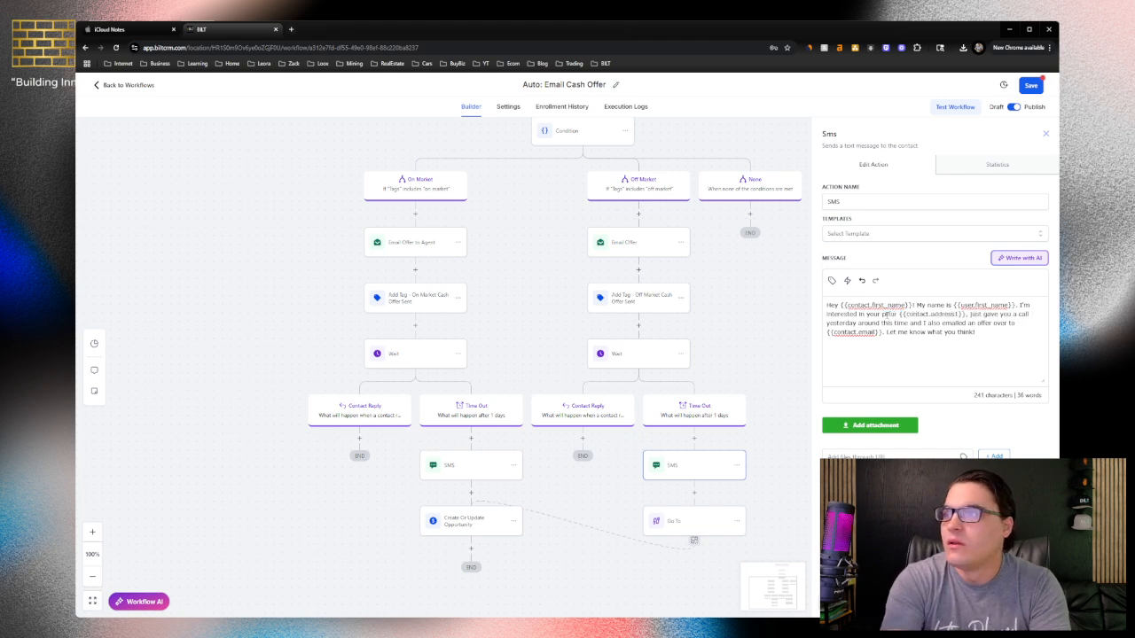
{"action": "type", "text": "listing"}
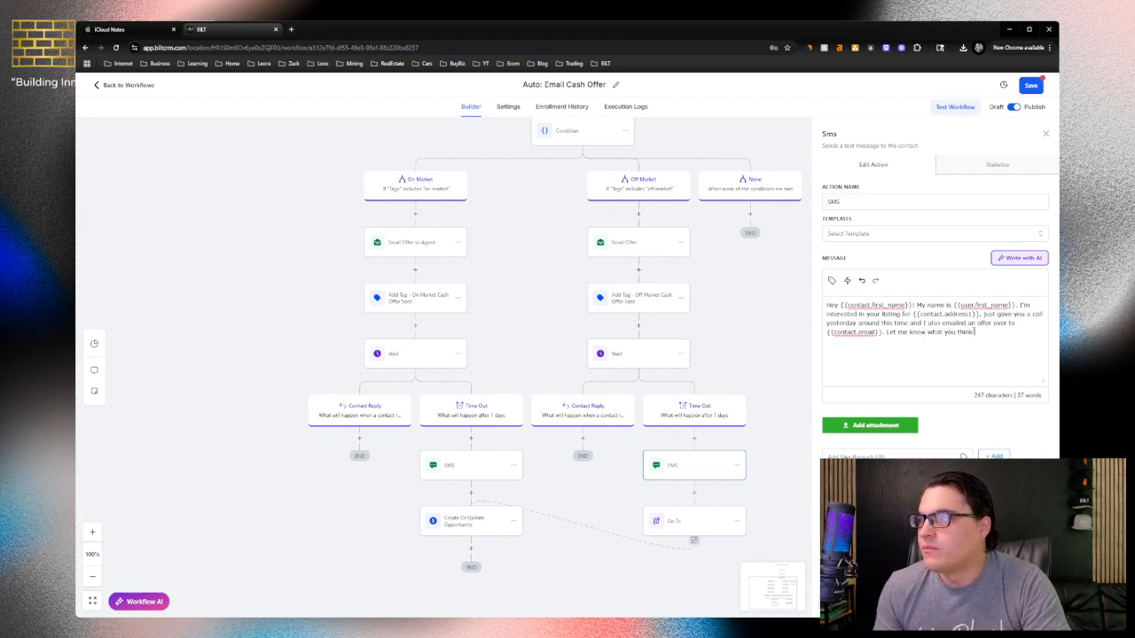
{"action": "left_click_drag", "start_coordinate": [977, 332], "coordinate": [847, 296]}
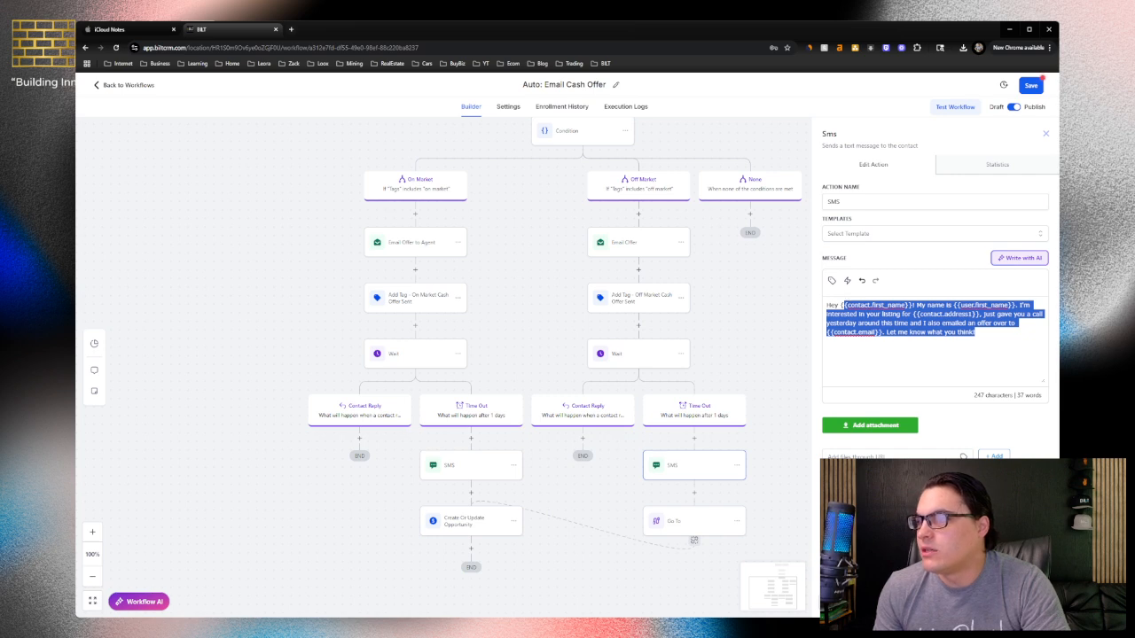
{"action": "left_click", "coordinate": [770, 303]}
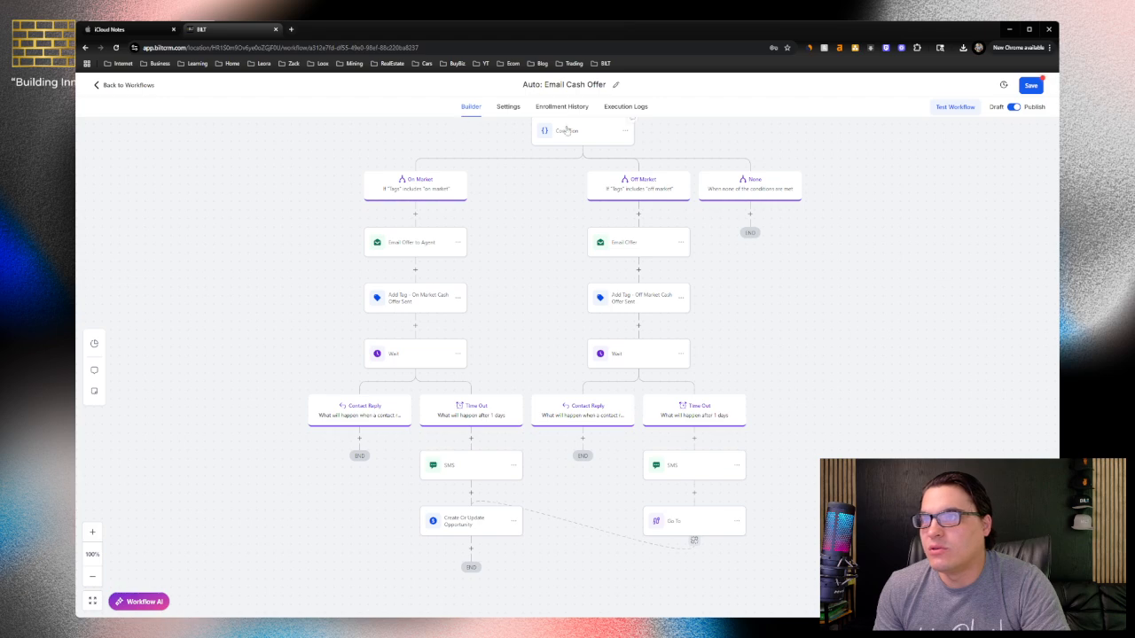
Try to save the "Auto: Email Cash Offer" workflow and leave the builder for the workflows list
{"action": "left_click", "coordinate": [1018, 87]}
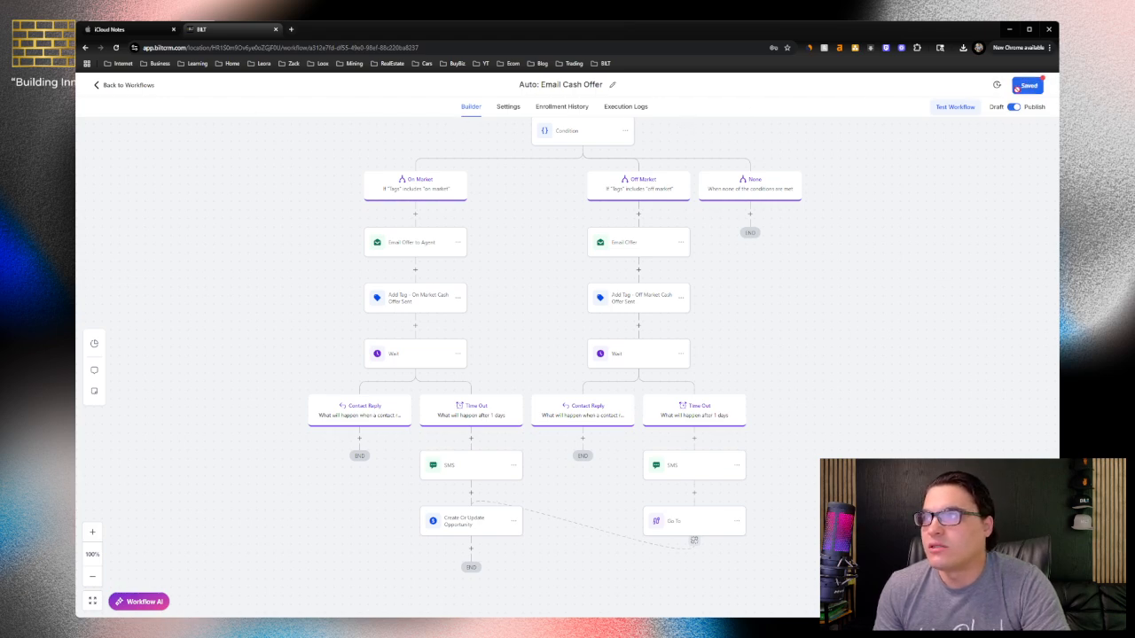
{"action": "left_click", "coordinate": [119, 88]}
{"action": "left_click", "coordinate": [672, 370]}
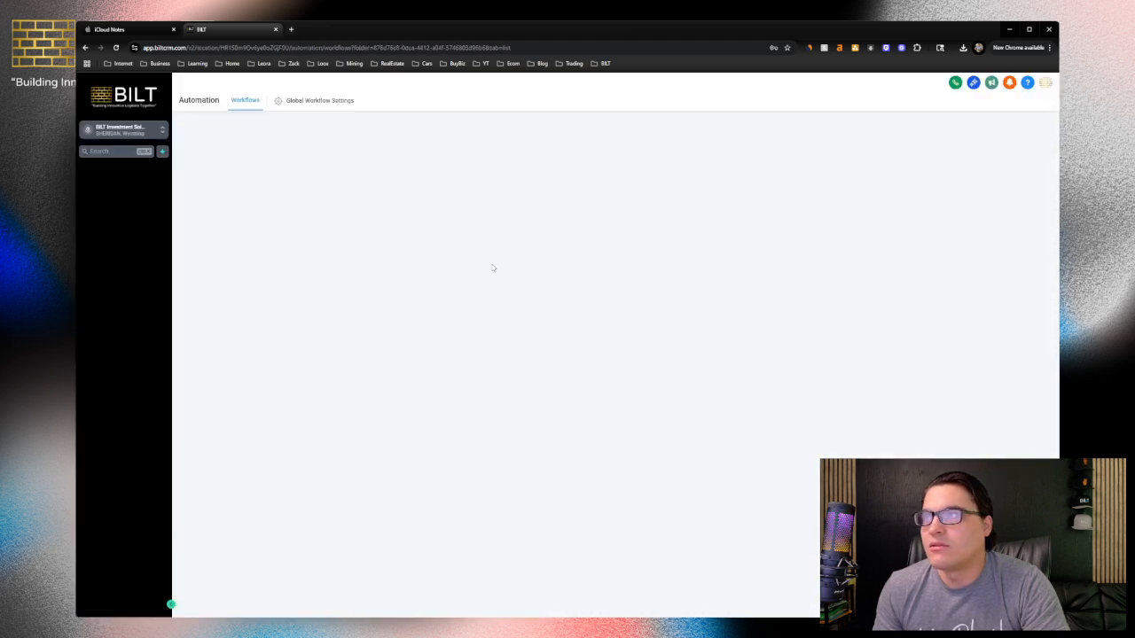